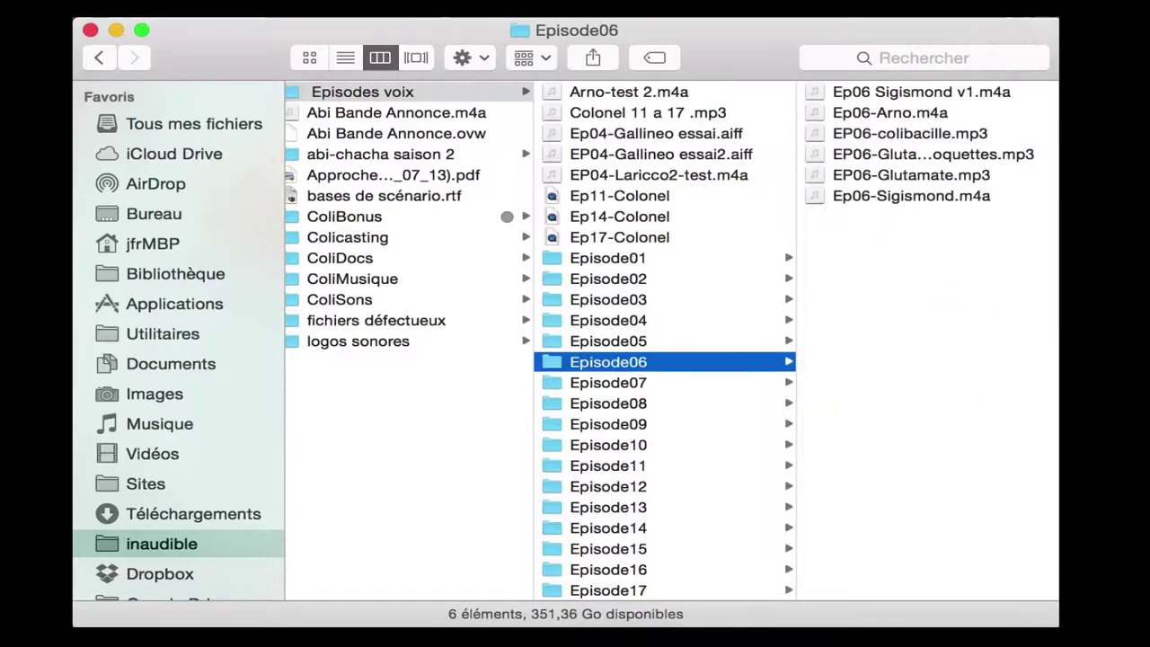
Show the contents of the Episode07 folder inside Episodes voix.
click(609, 382)
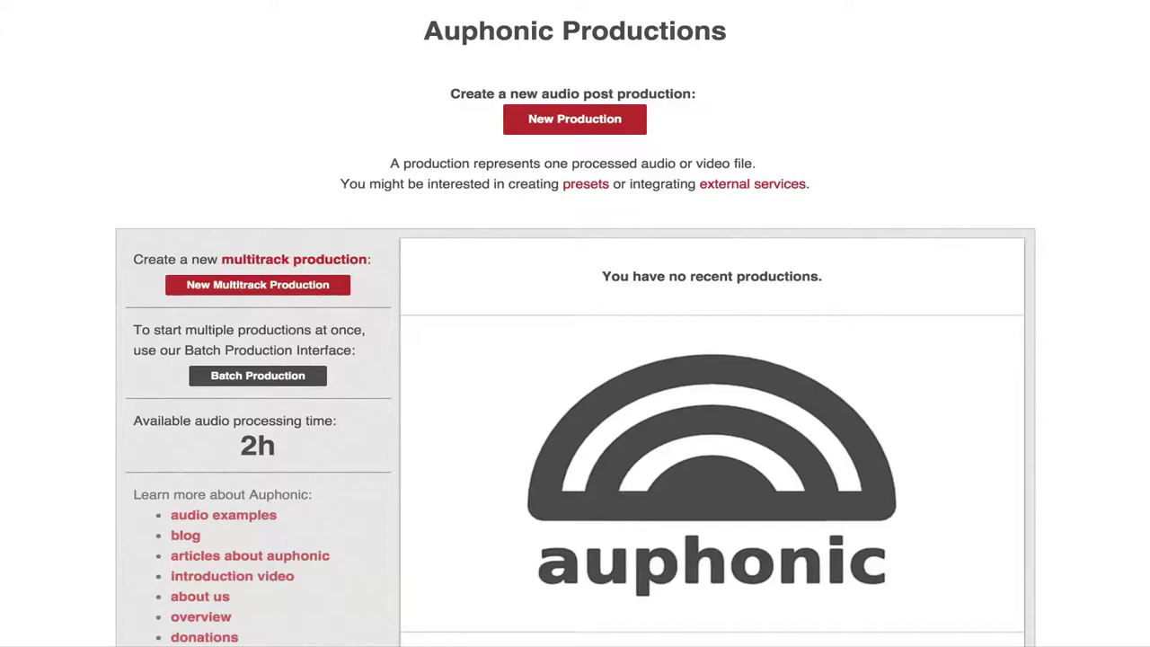
Switch to Auphonic, start a new single production and view the available presets without choosing one.
click(575, 119)
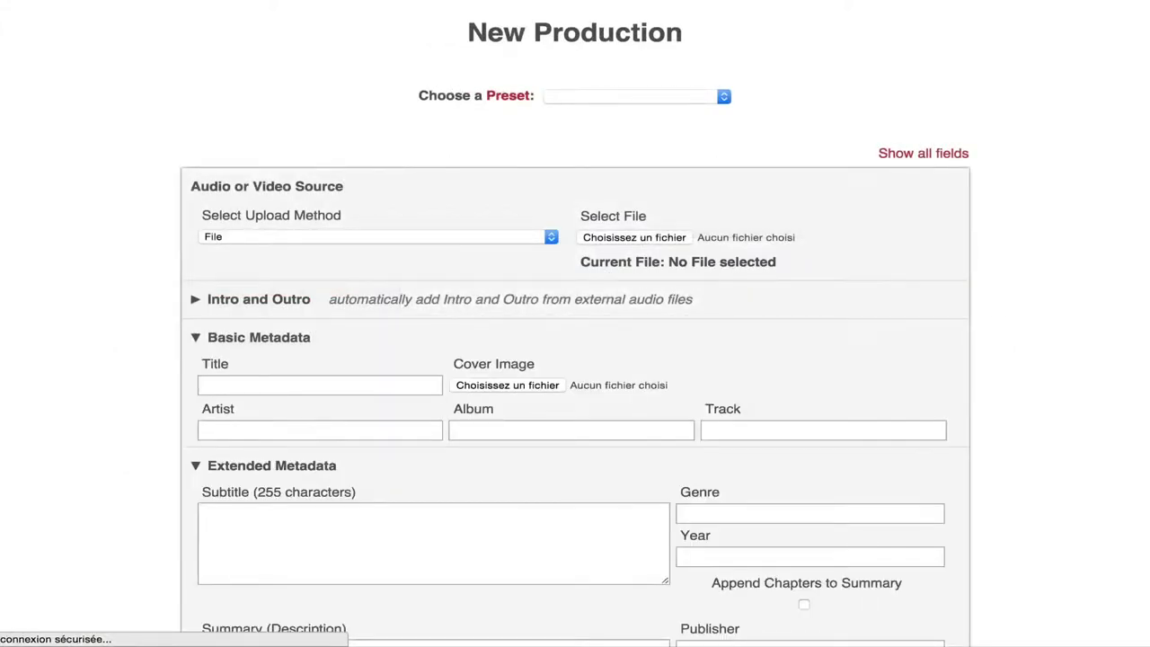
click(636, 96)
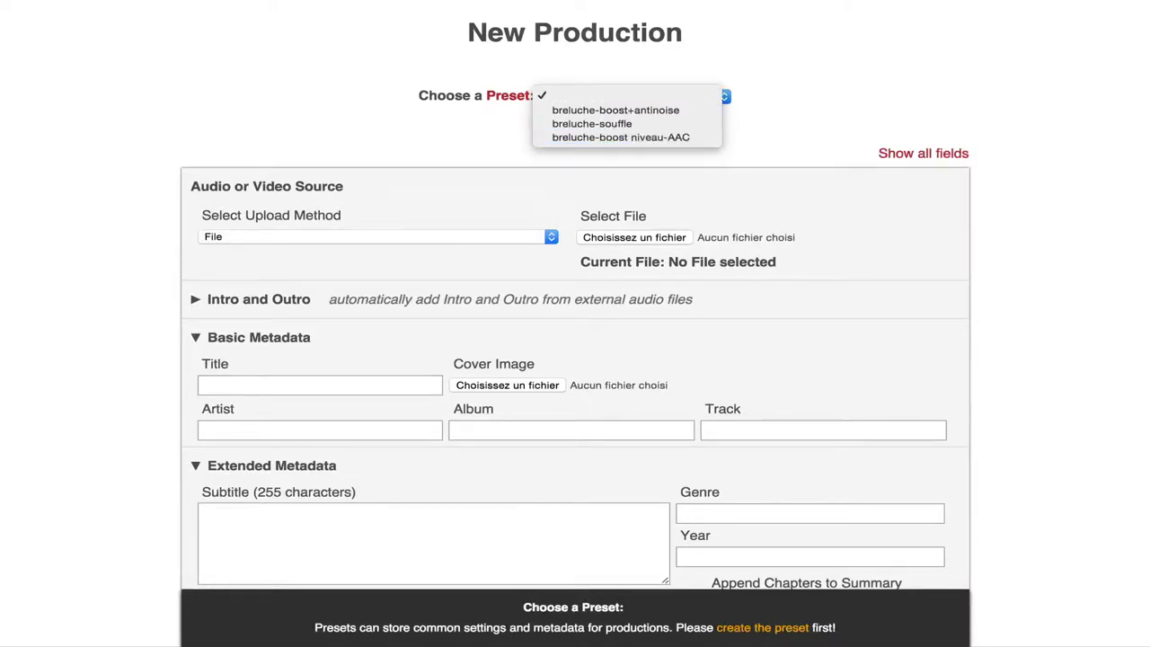
key(Escape)
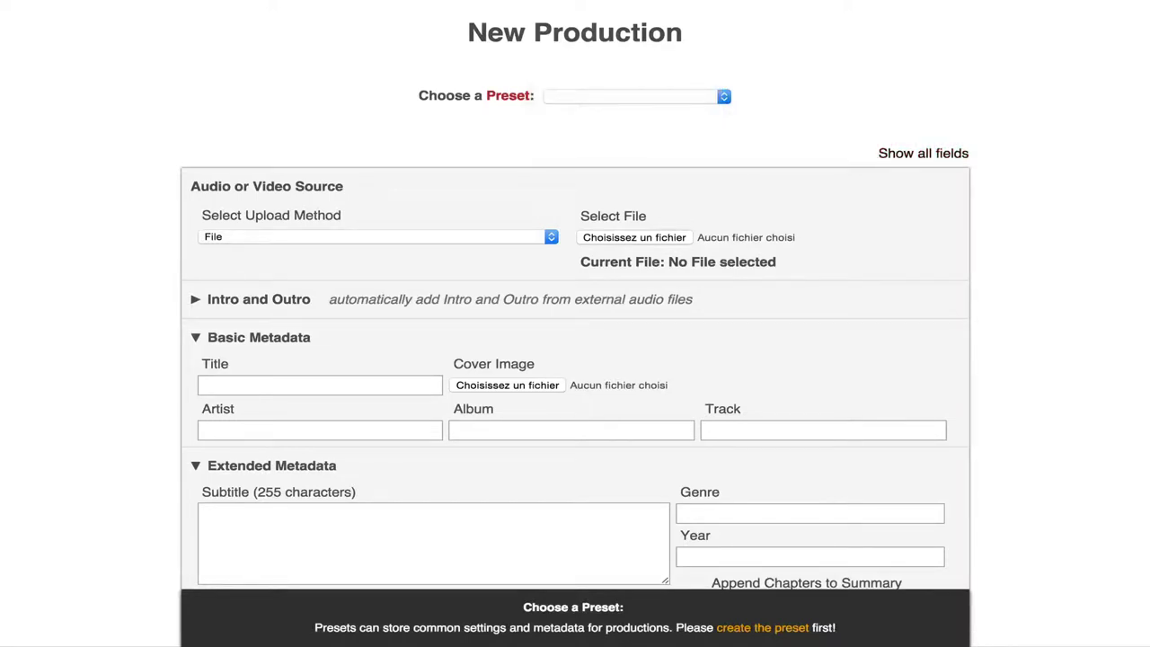
Look at the source file chooser without picking a file, and examine the remaining fields of the production form.
click(634, 237)
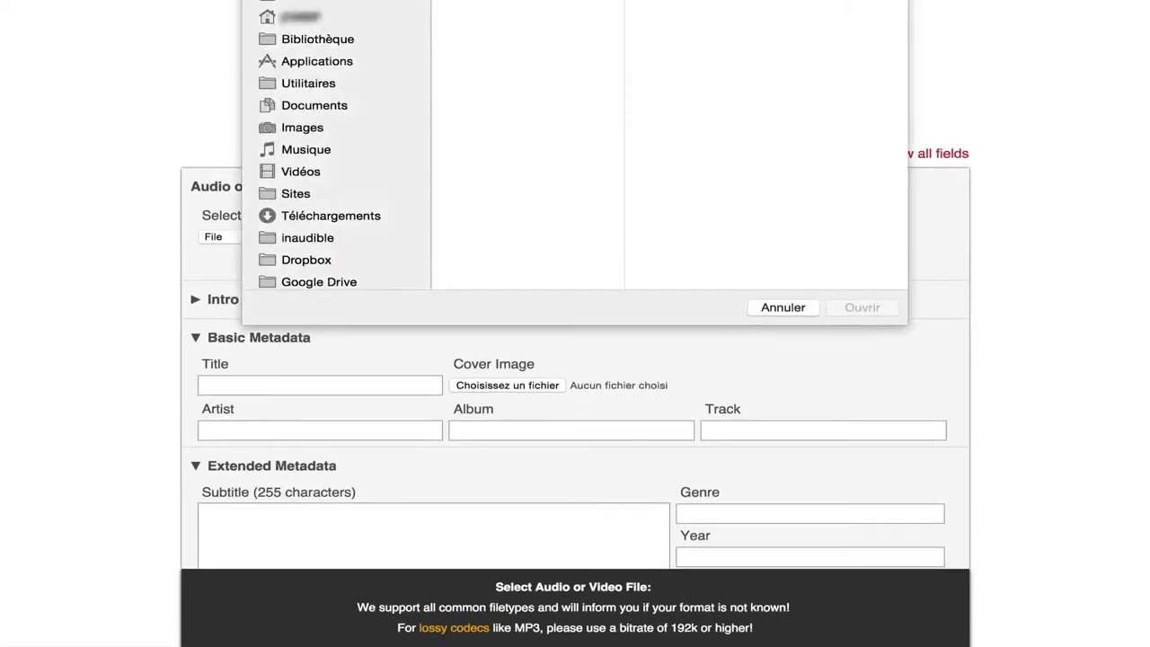
key(Escape)
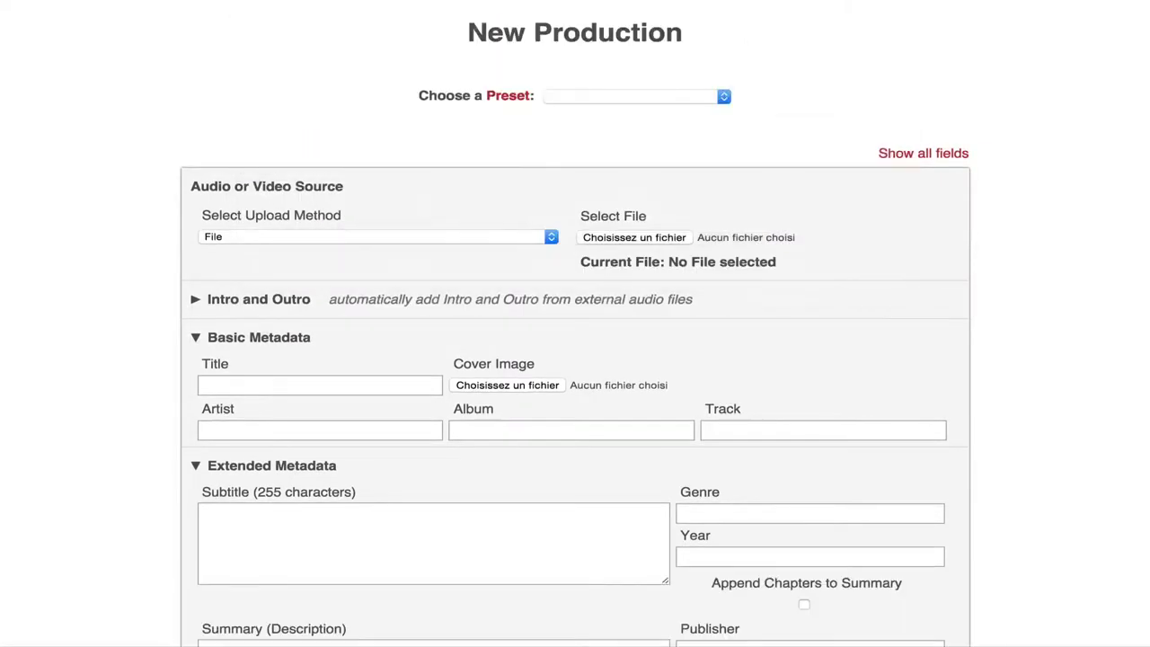
scroll(576, 359, down, 5)
scroll(575, 323, down, 6)
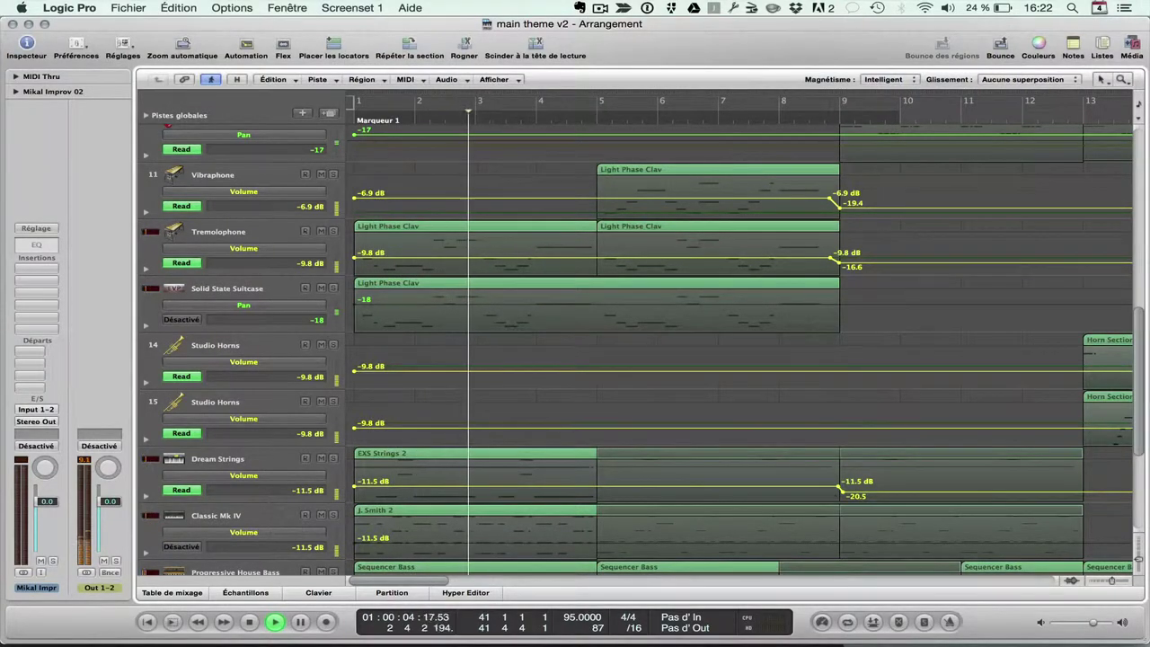
Switch to Logic Pro and look through the instrument tracks of the main theme v2 arrangement during playback.
scroll(643, 342, down, 5)
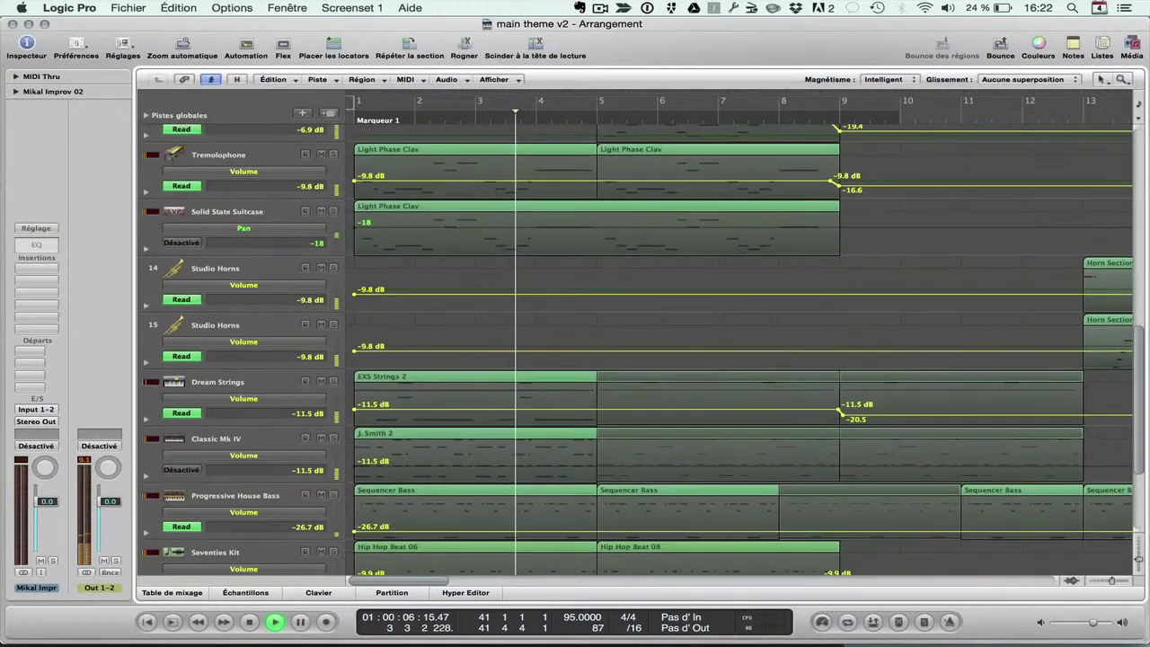
scroll(643, 341, down, 2)
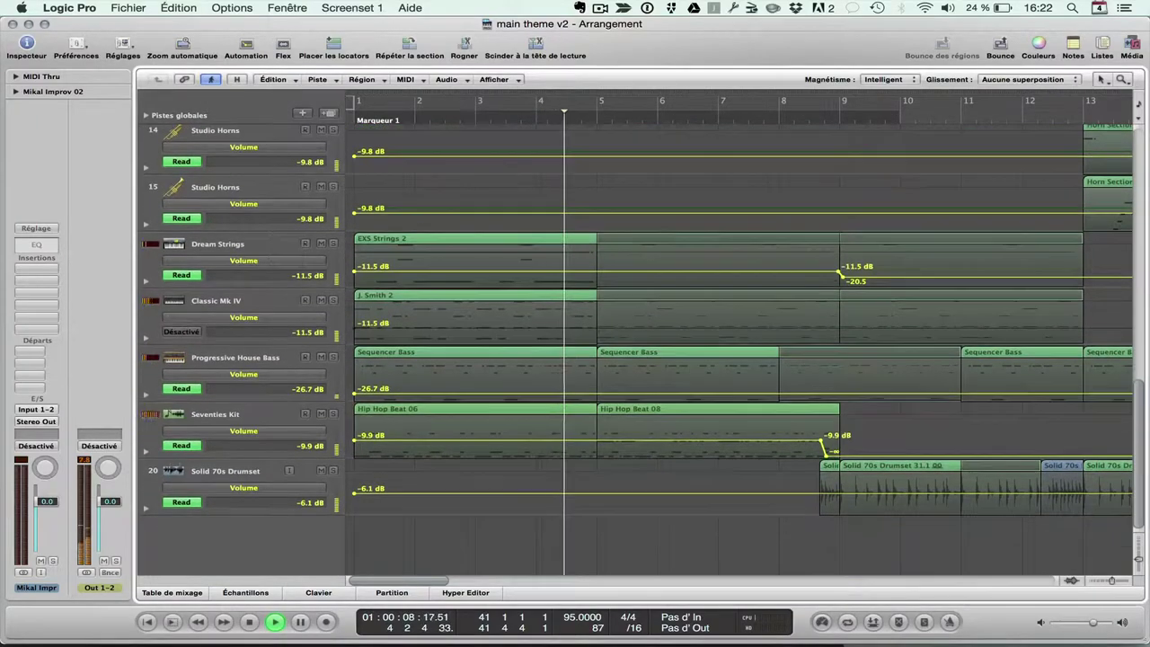
scroll(643, 341, up, 6)
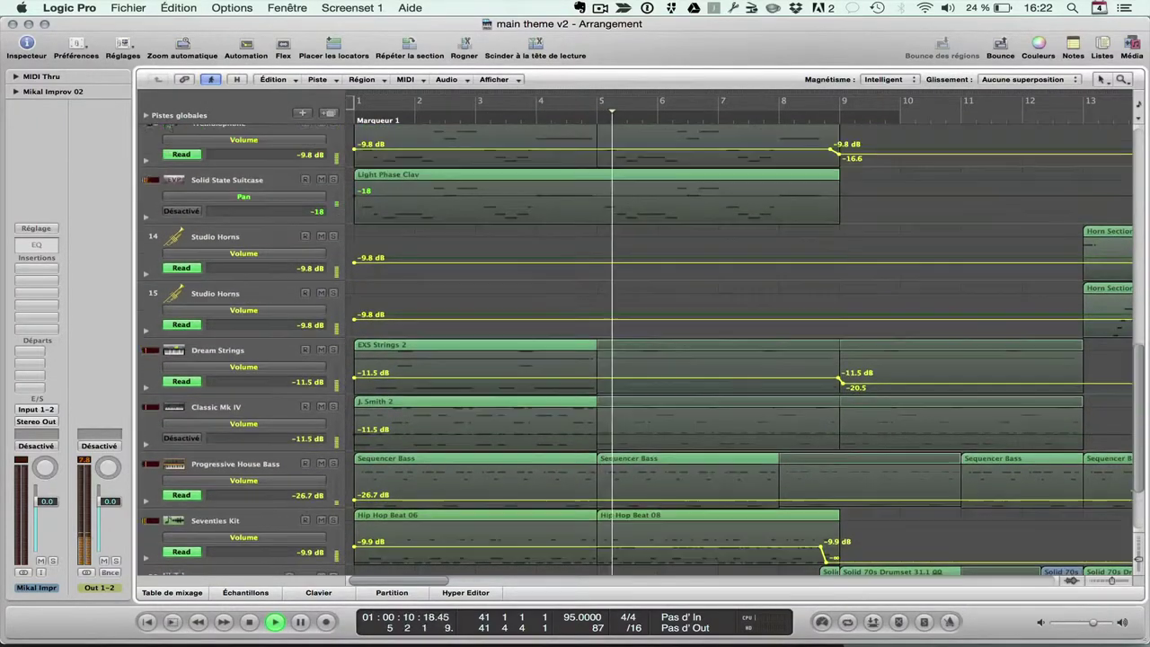
scroll(643, 342, up, 4)
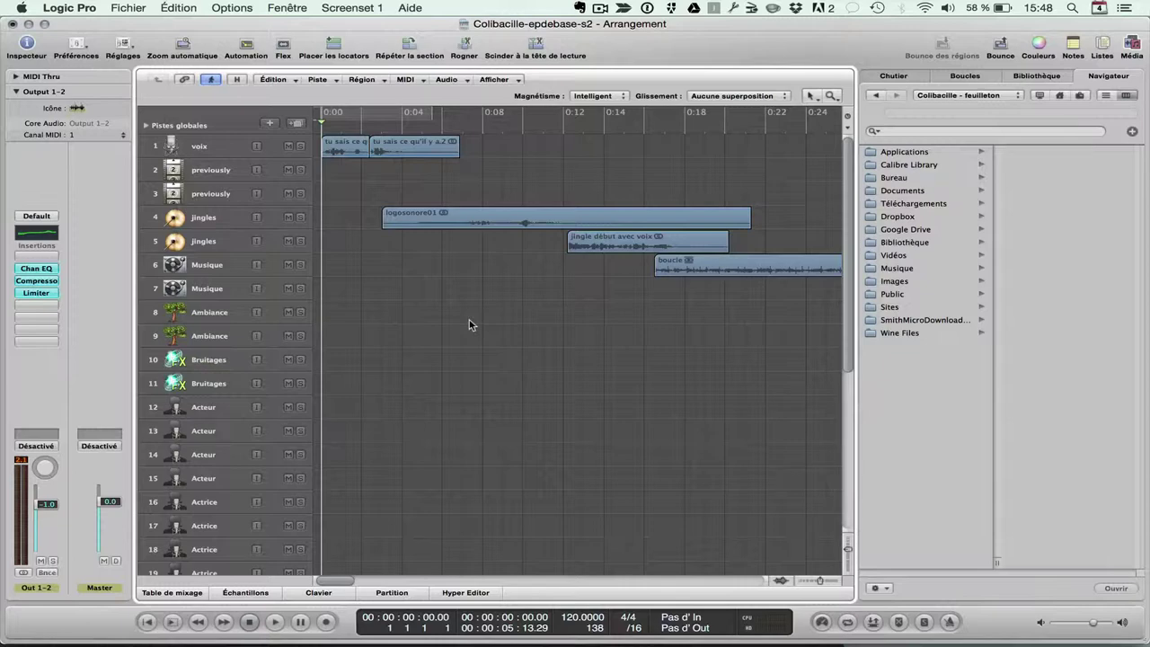
In the Colibacille-epdebase-s2 arrangement, play the opening of the voix track and examine the two previously tracks.
click(214, 155)
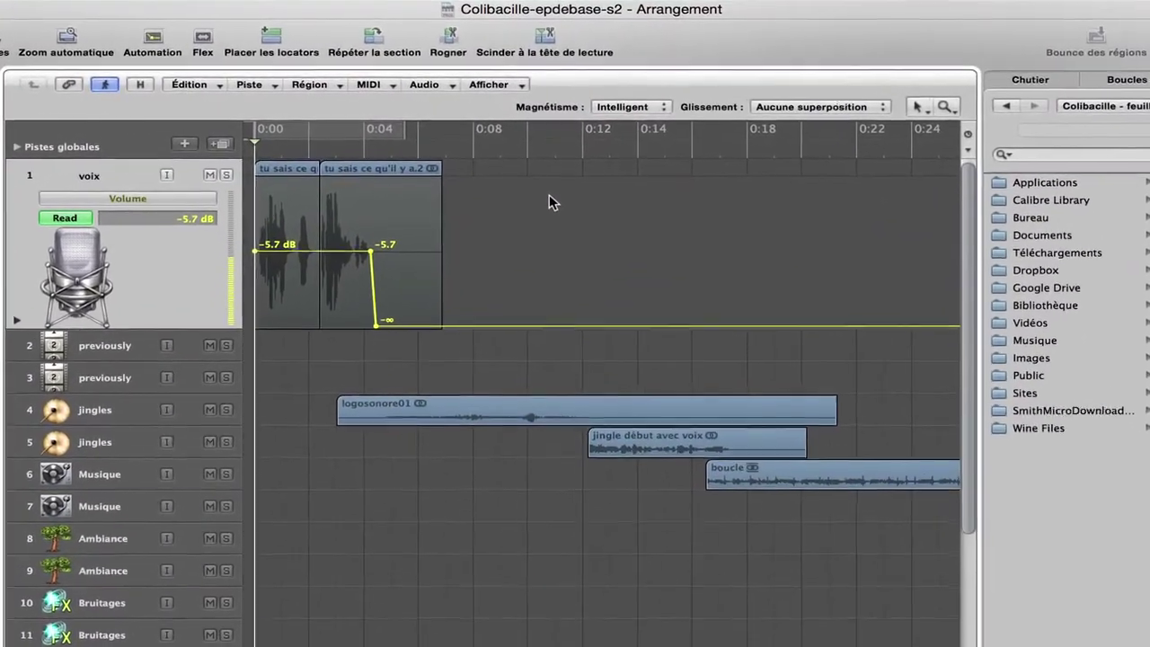
key(space)
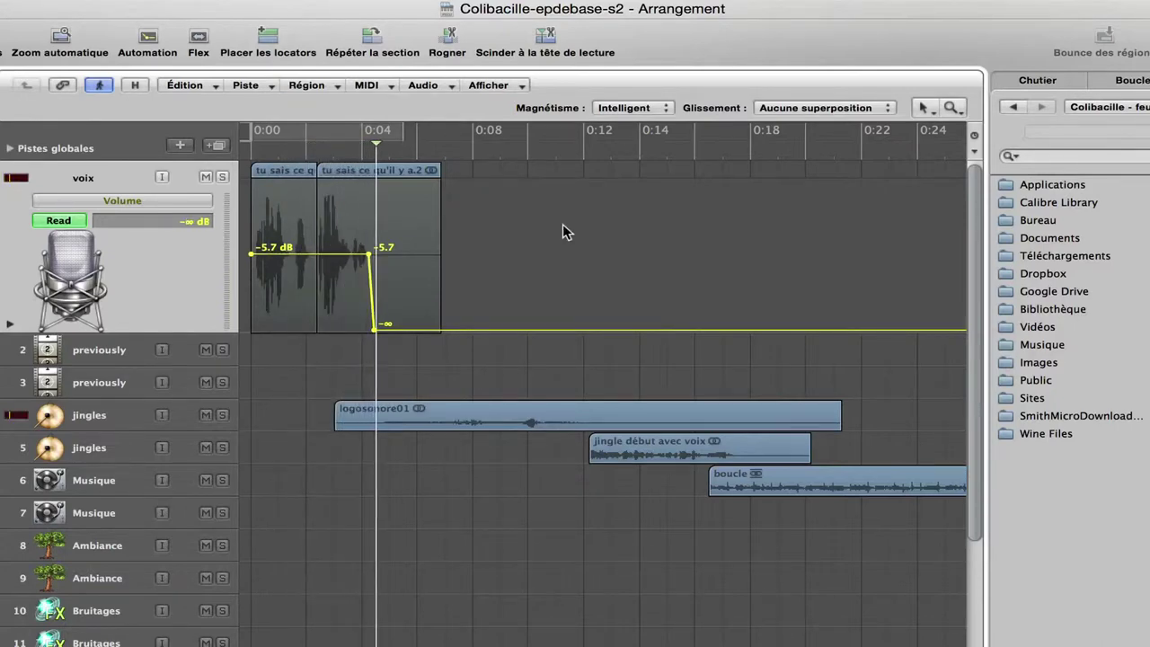
key(space)
click(102, 352)
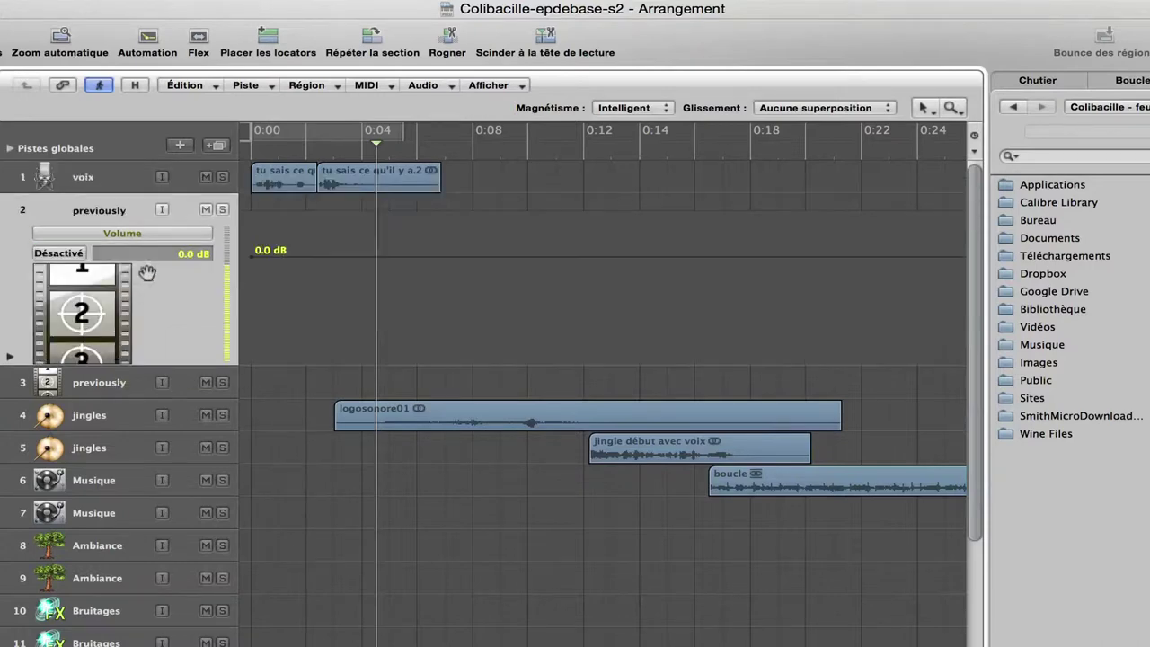
click(103, 385)
Examine the two jingles tracks and play their logosonore01 and "jingle début avec voix" regions.
click(113, 415)
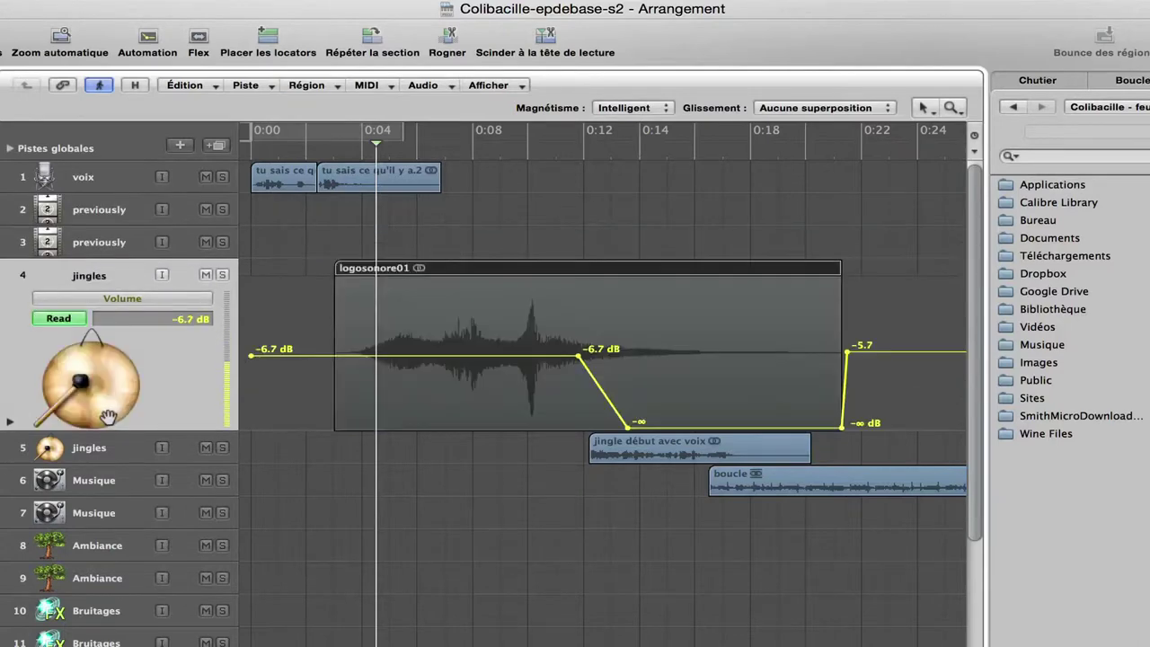
click(300, 266)
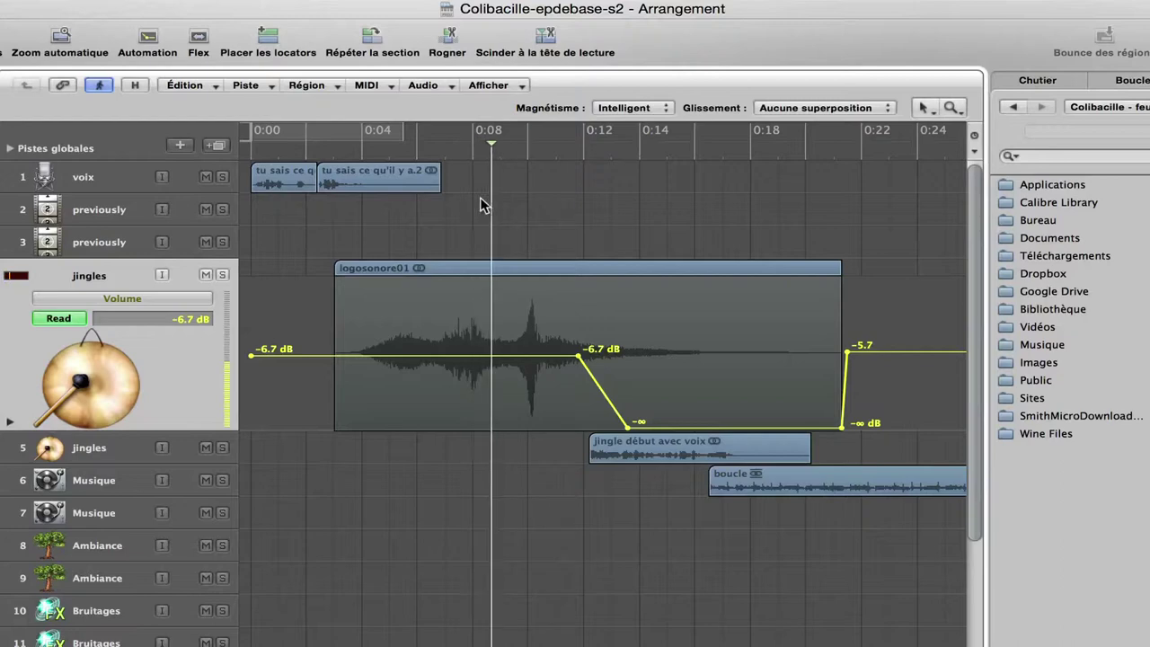
click(121, 452)
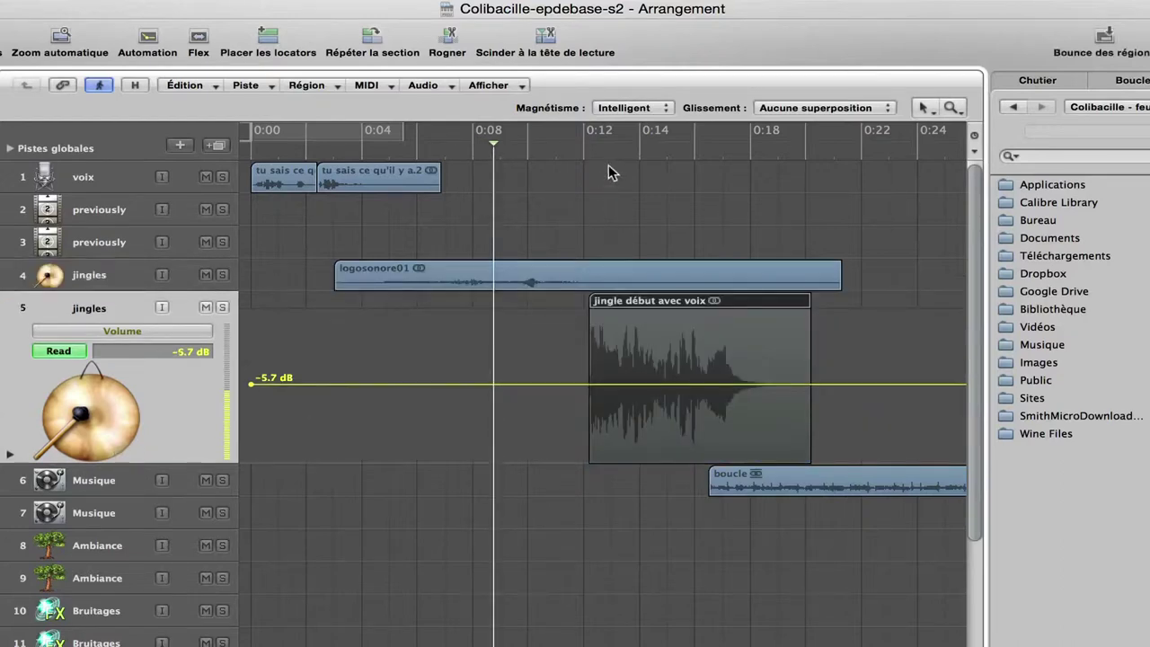
click(570, 154)
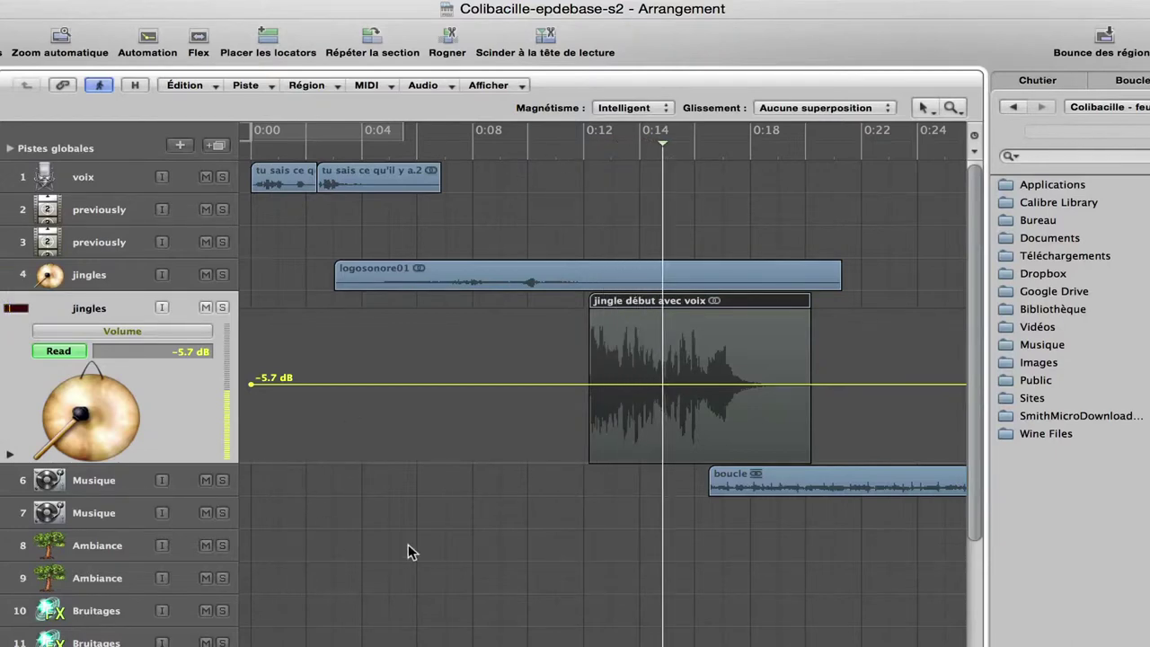
Select the first Musique track and play its boucle region from about 0:16.
scroll(408, 545, down, 5)
scroll(408, 545, up, 3)
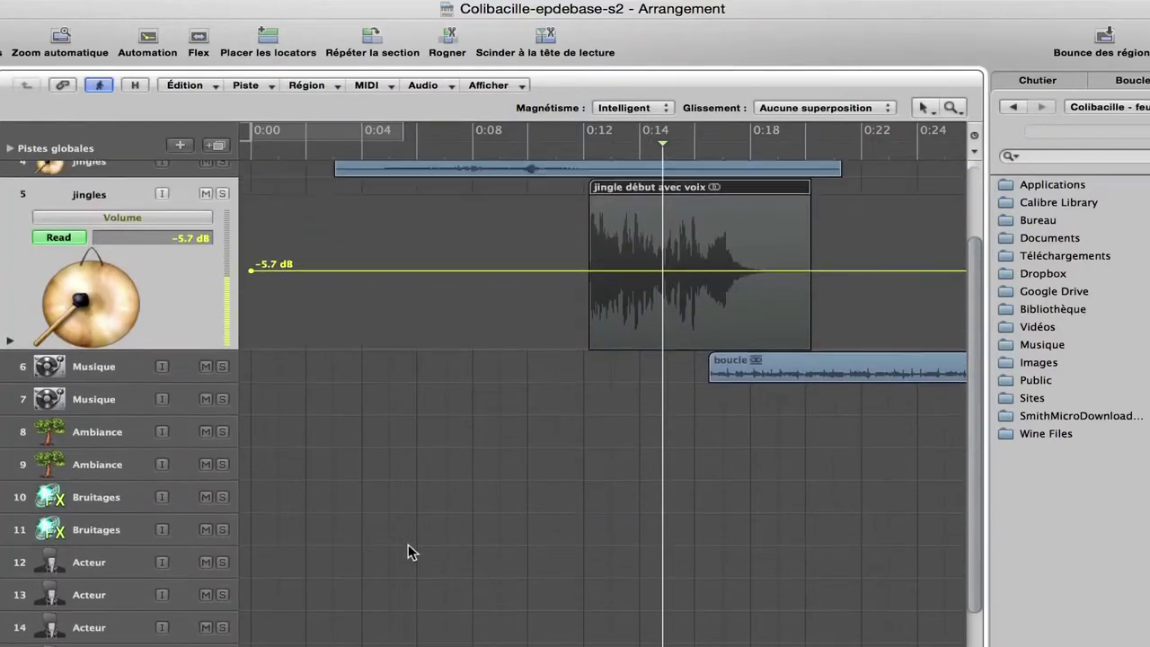
click(106, 369)
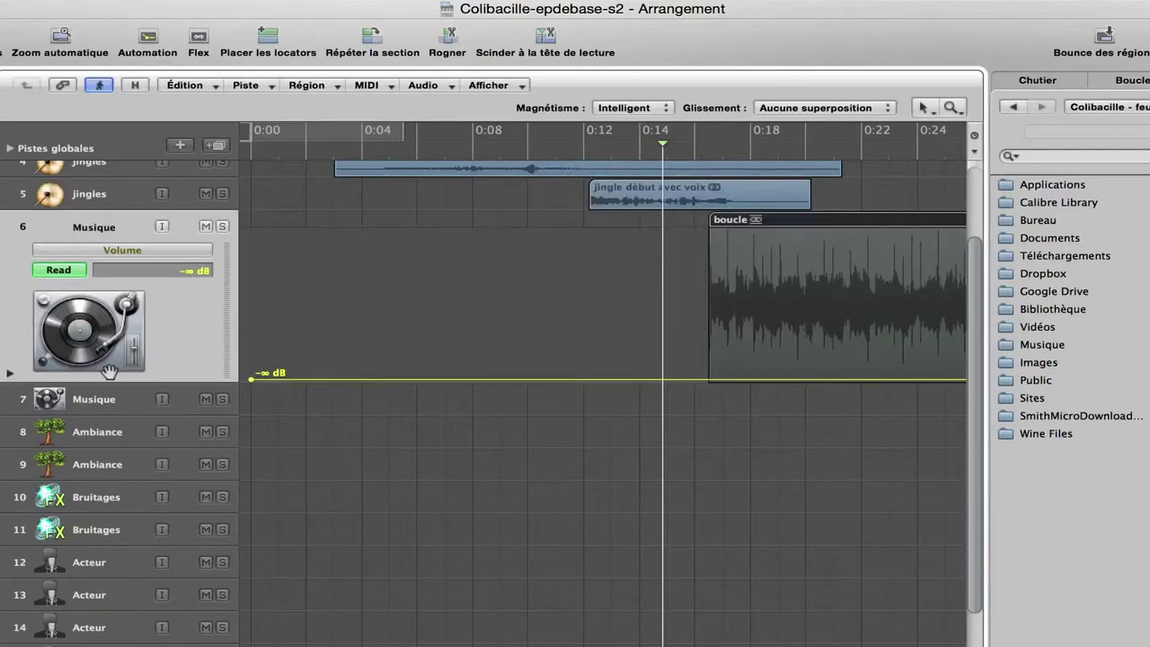
click(678, 229)
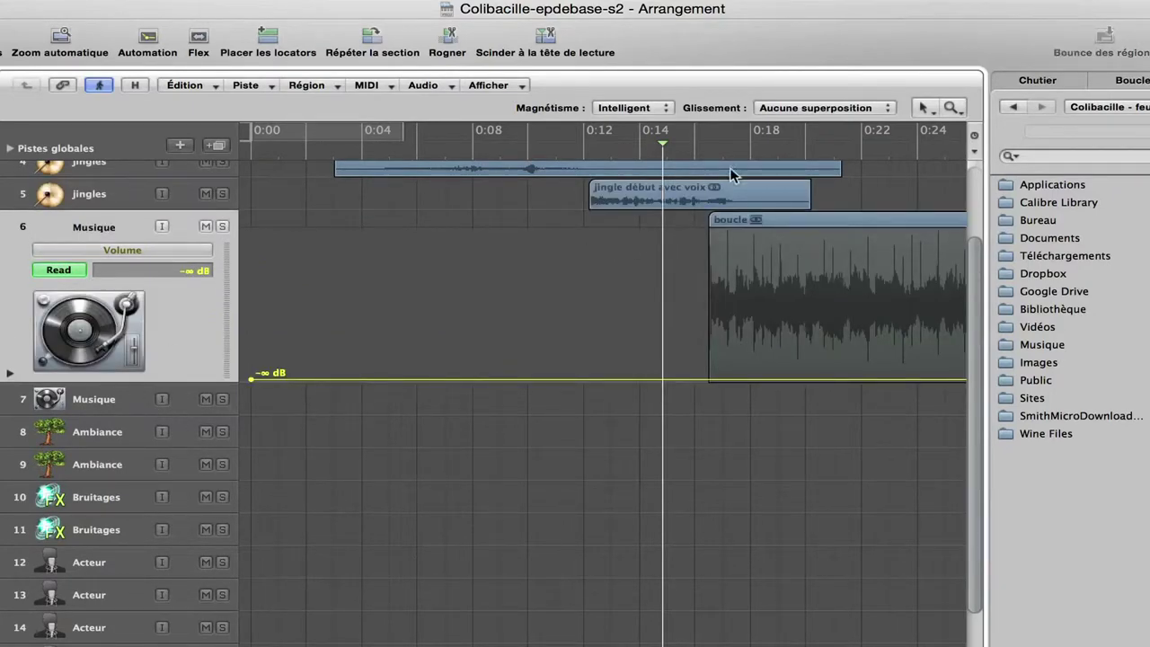
click(700, 153)
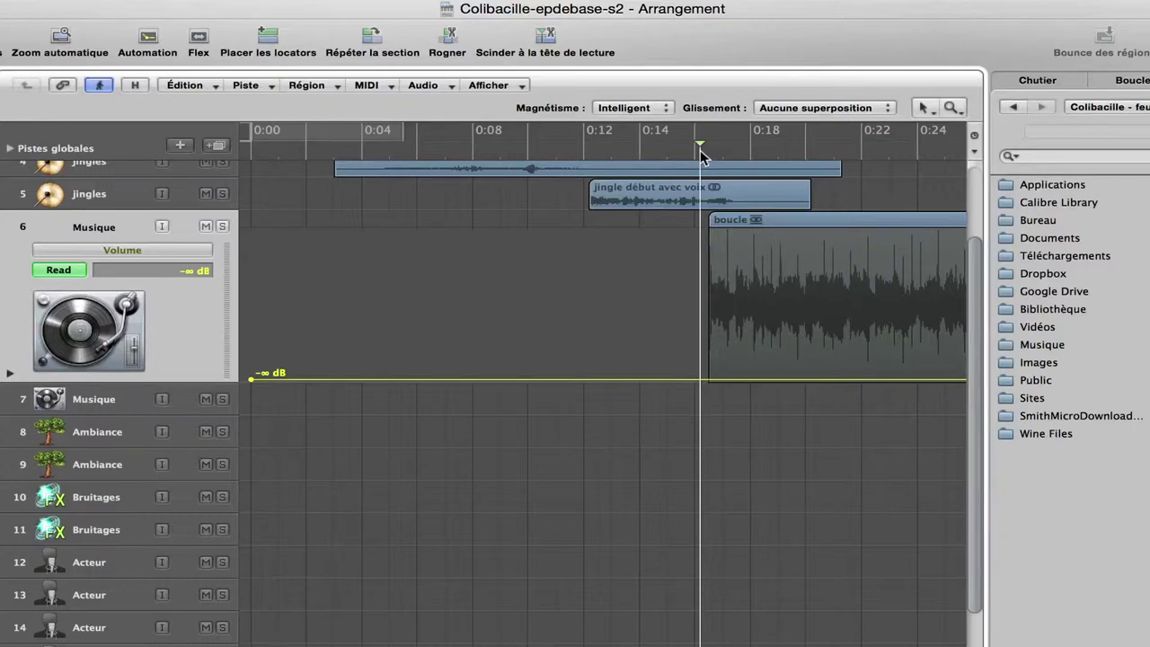
key(space)
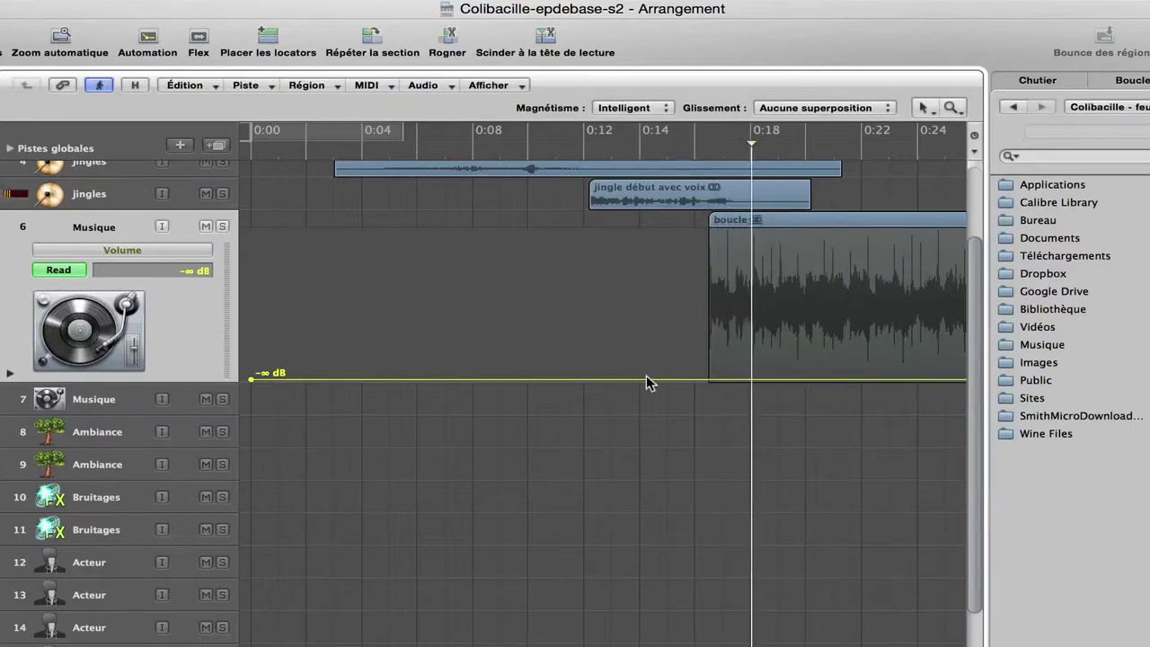
key(space)
drag(647, 379, 651, 466)
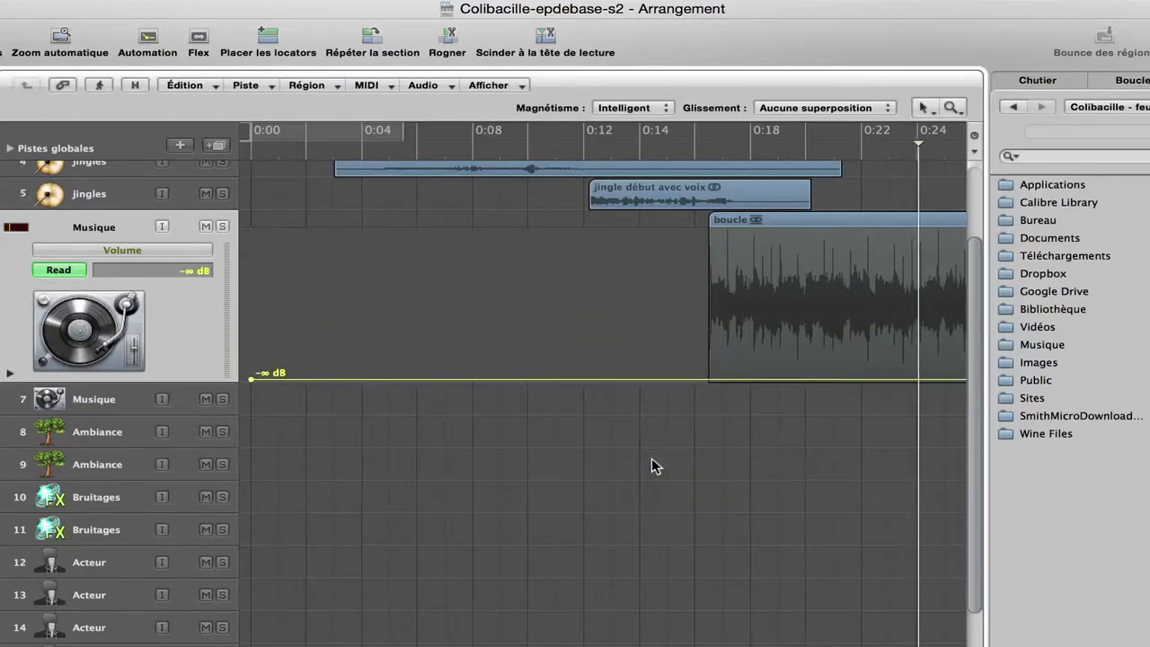
Examine the second Musique track, the two Ambiance tracks and the two Bruitages tracks one after another.
click(95, 402)
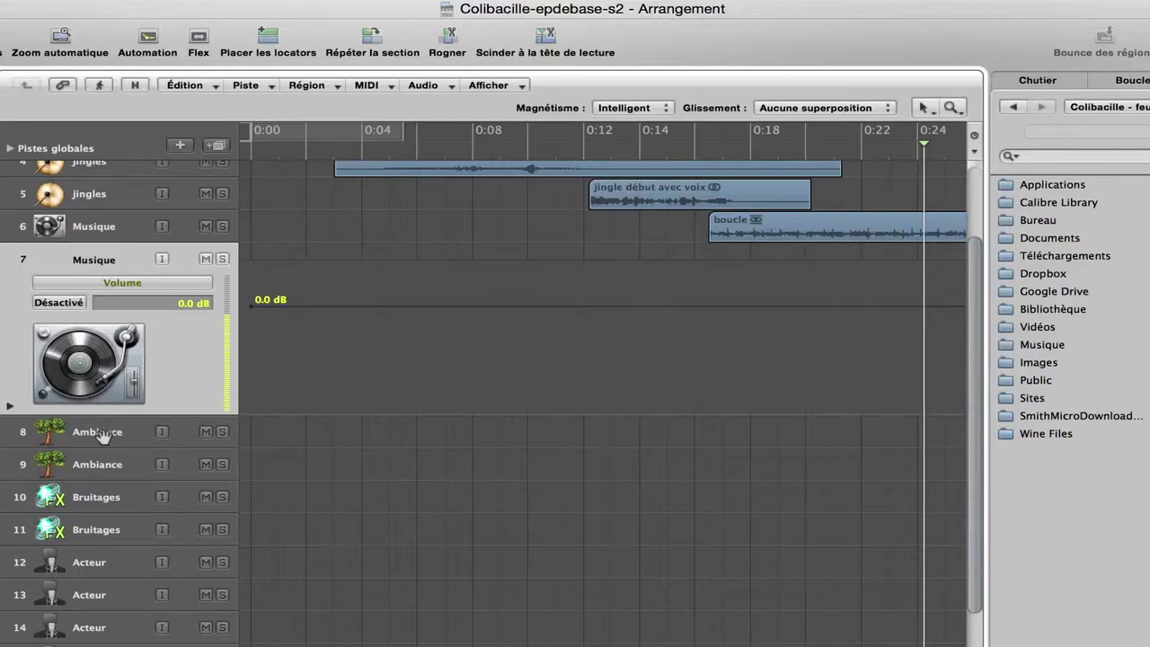
click(101, 433)
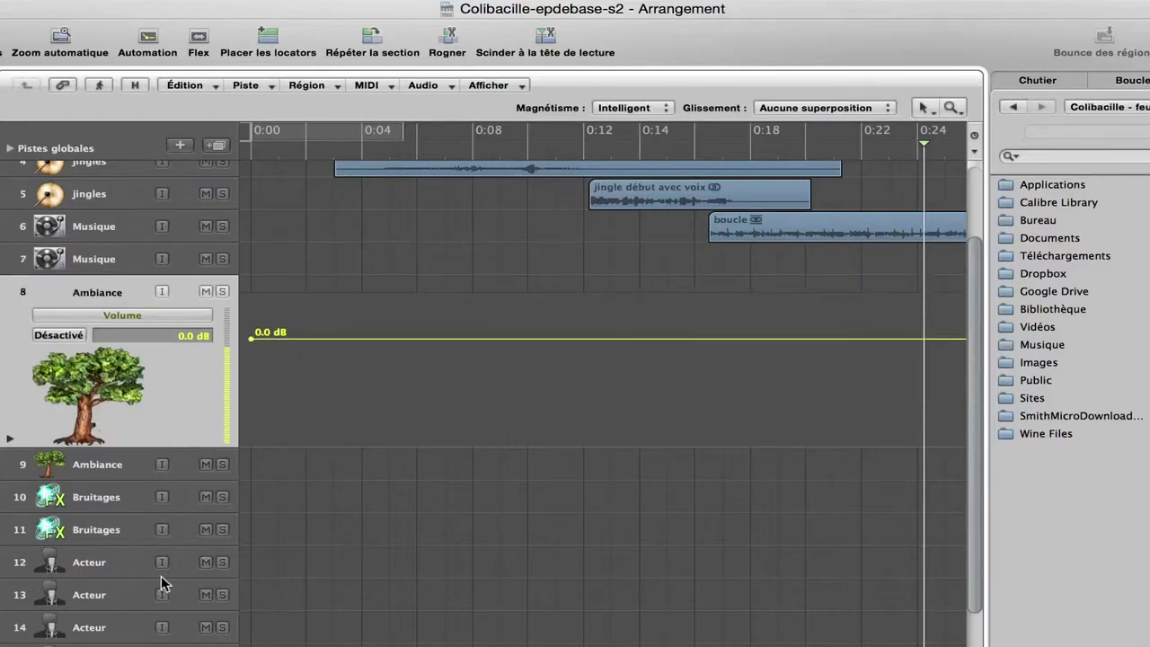
scroll(161, 575, down, 3)
scroll(161, 575, down, 2)
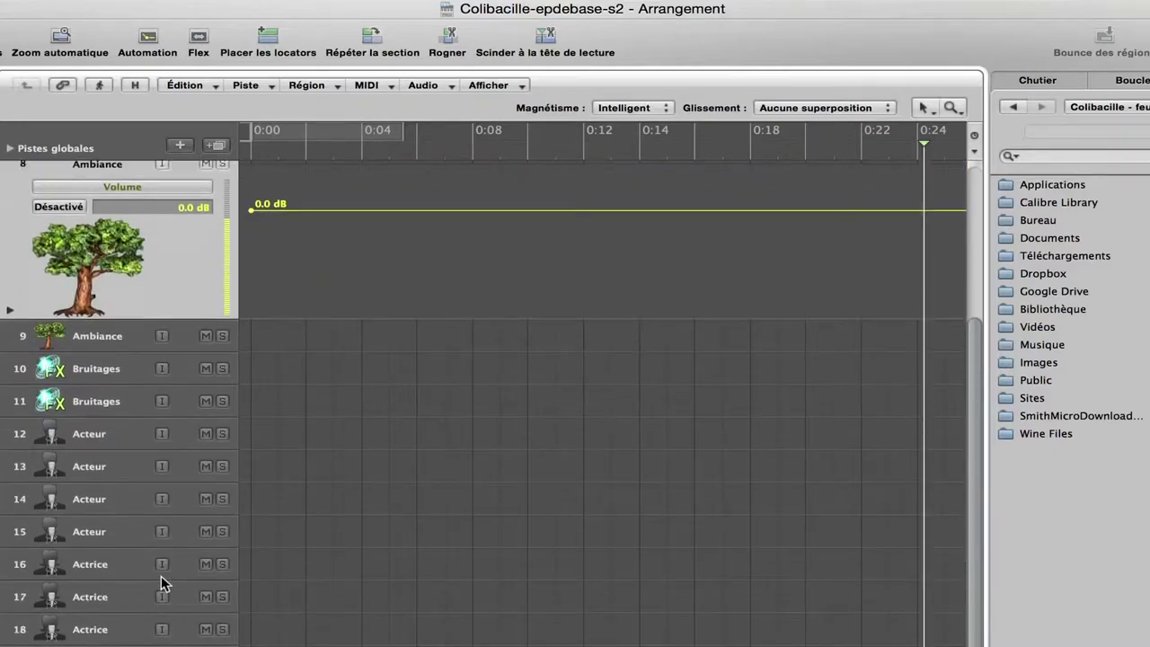
click(104, 336)
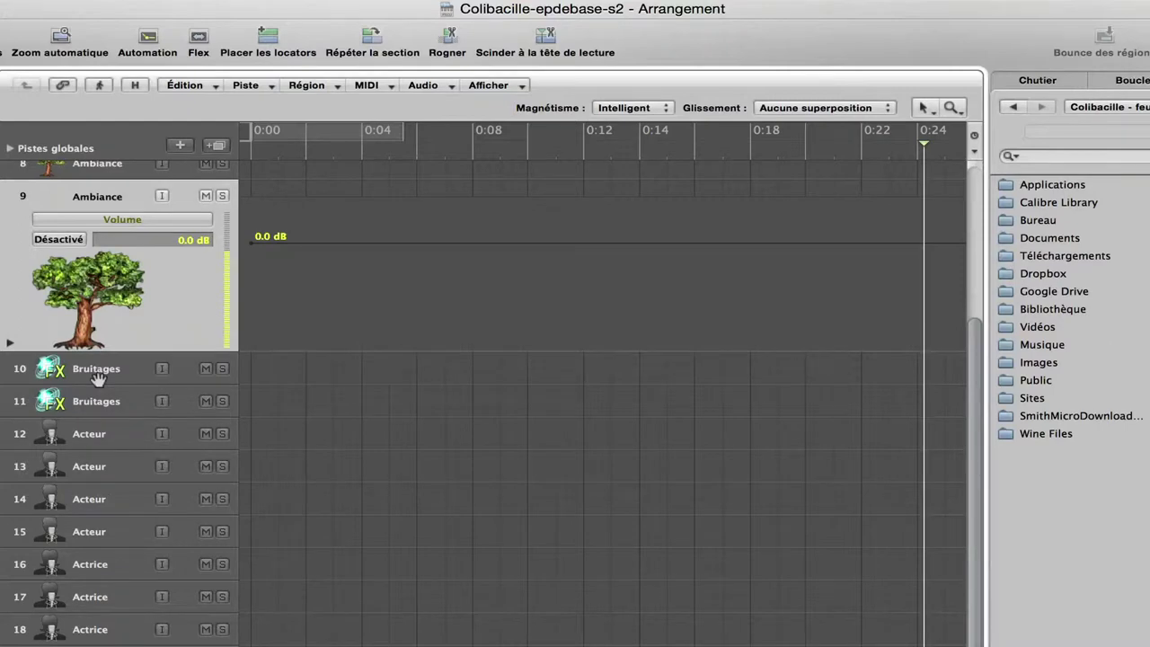
click(97, 378)
click(99, 405)
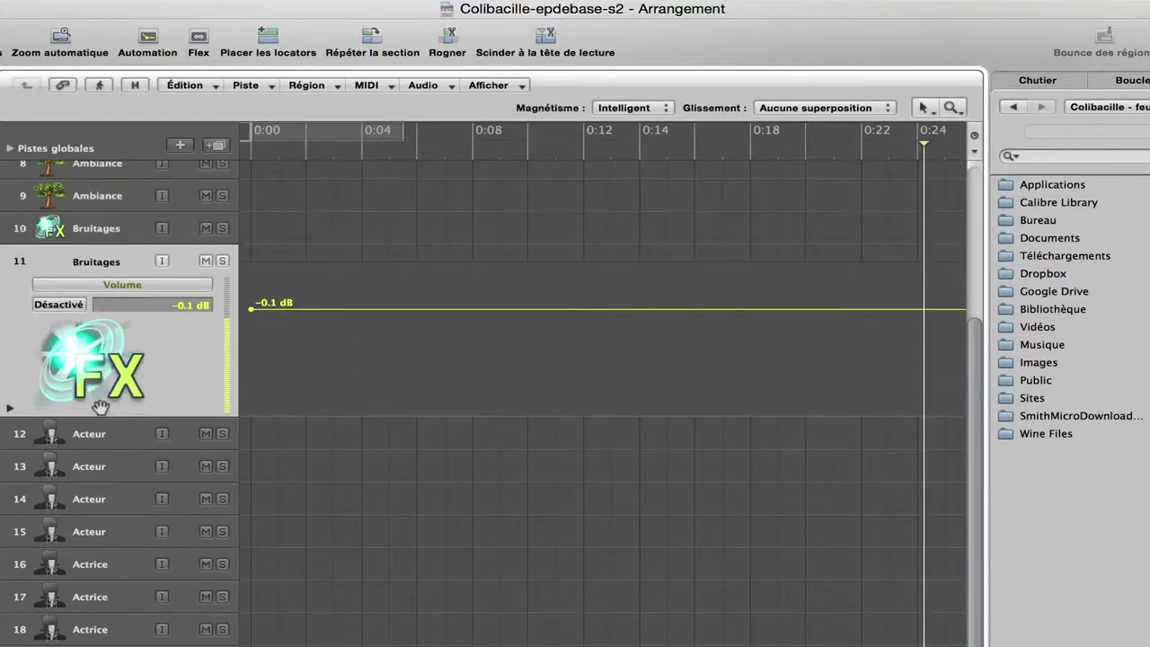
Examine the first two Acteur tracks, leaving the name of track 12 as Acteur.
scroll(105, 436, down, 1)
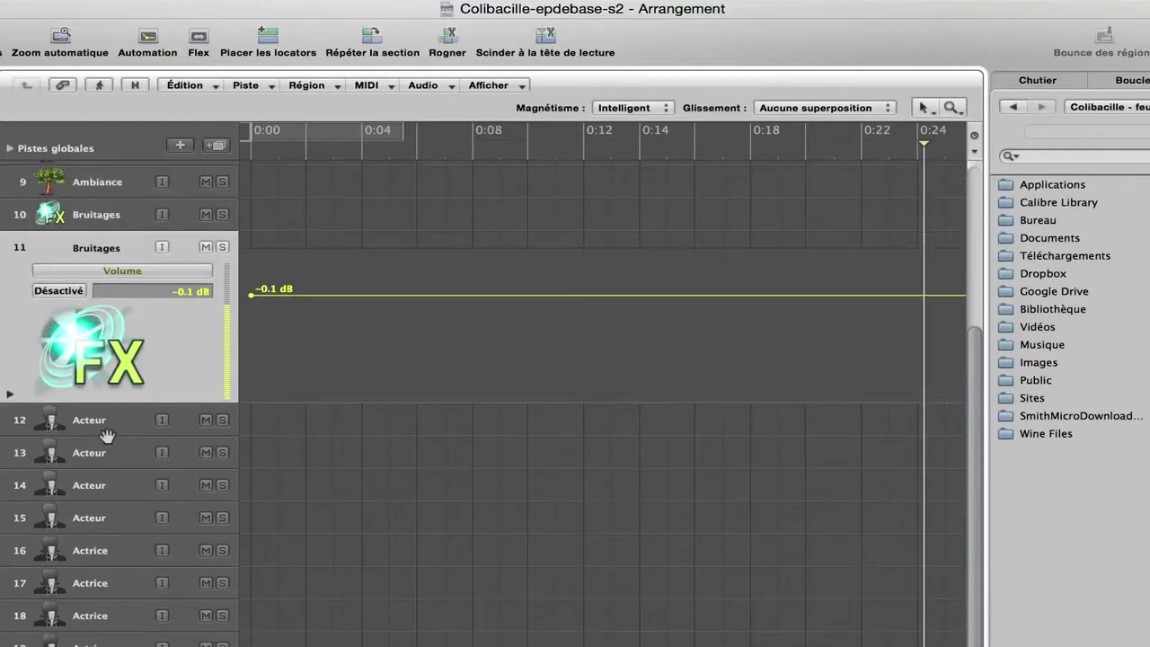
click(92, 419)
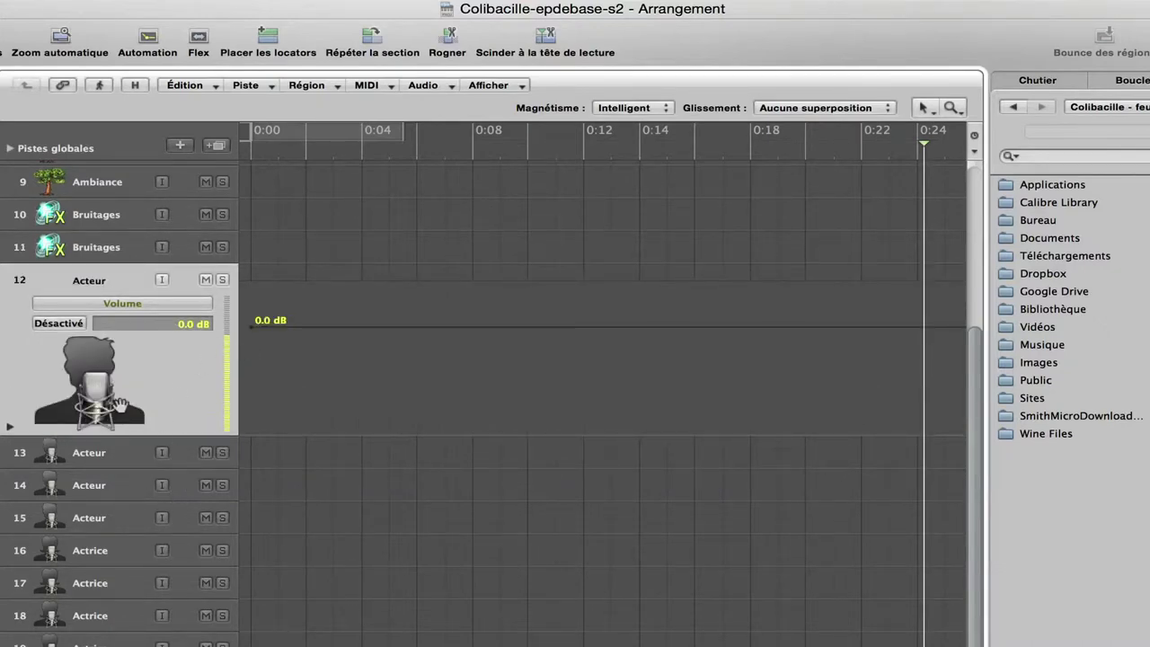
double_click(90, 279)
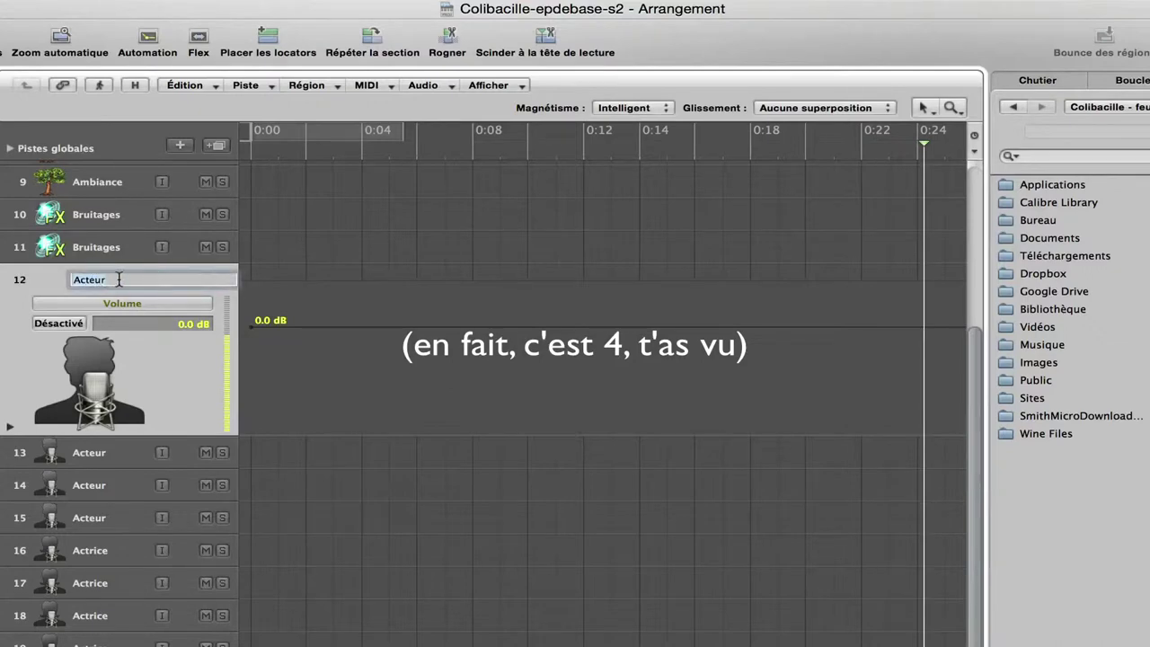
click(93, 453)
Select Acteur track 14, view the settings of its High Pass Filter insert and close the plug-in window.
click(92, 486)
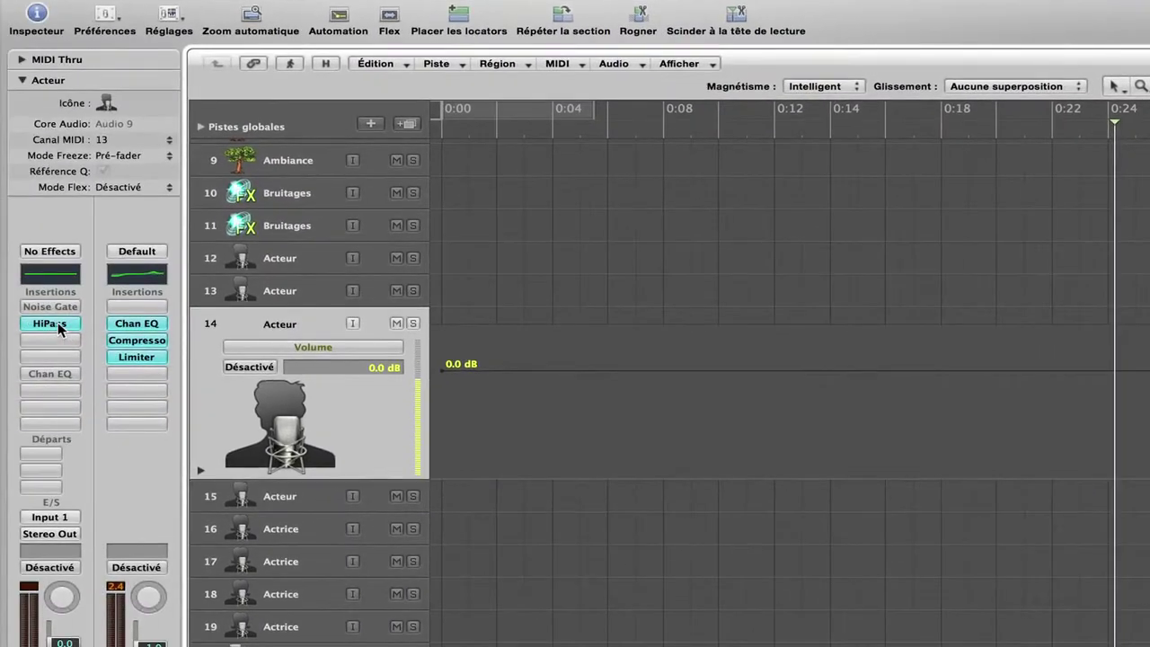
click(58, 321)
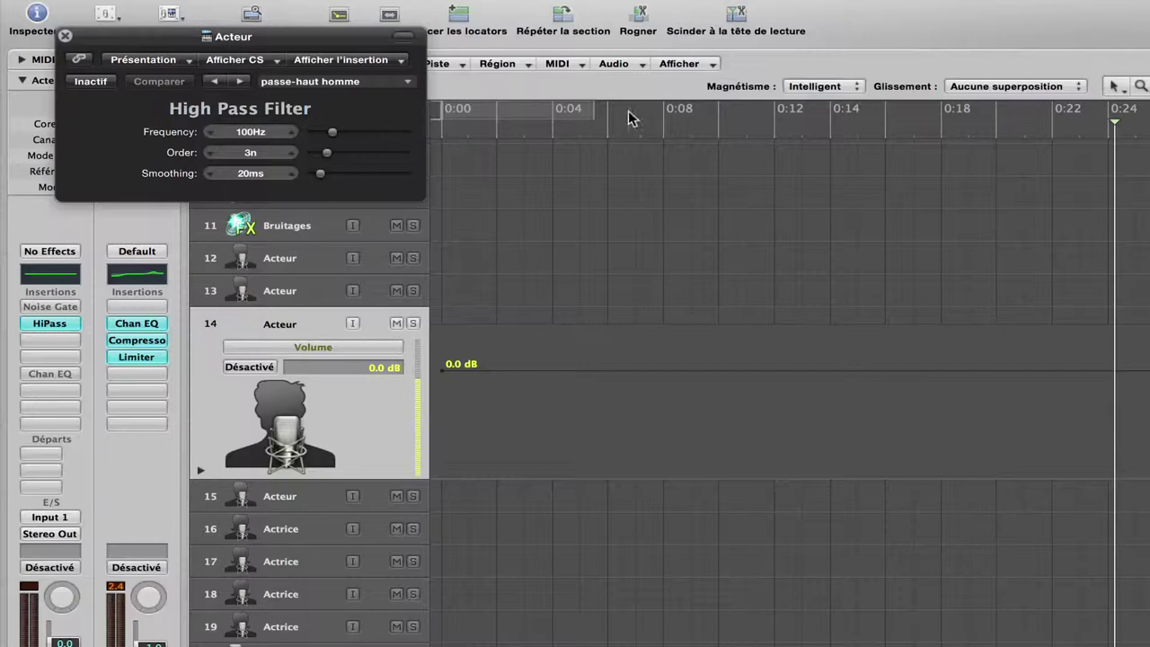
click(66, 37)
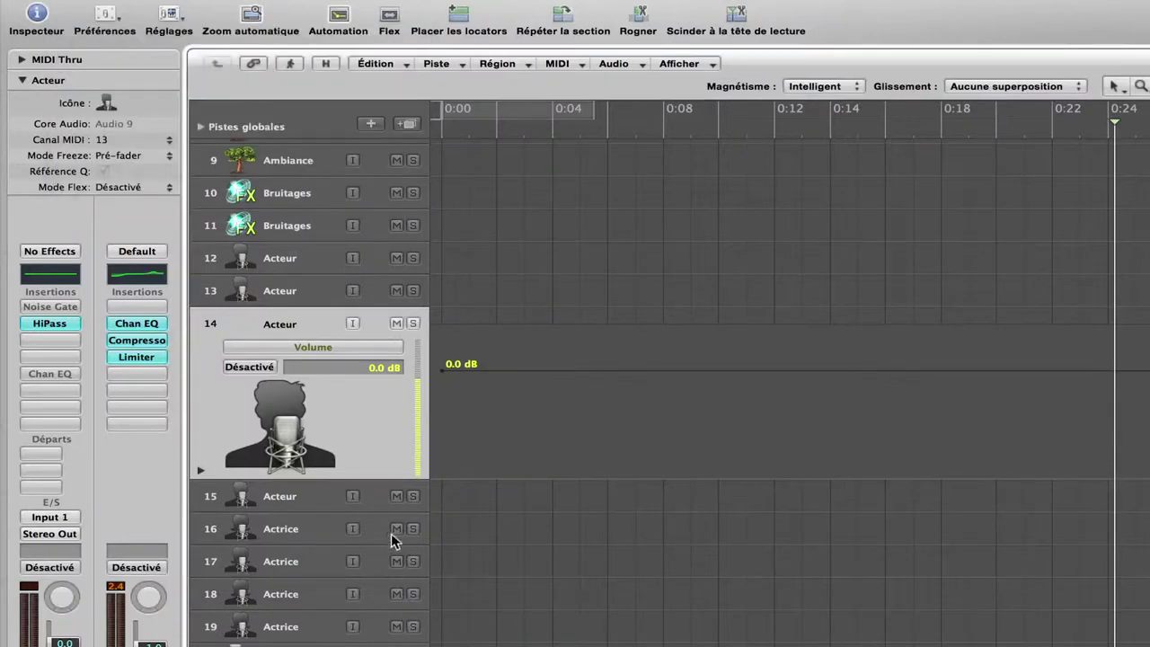
Examine Acteur track 15, the four Actrice tracks and the Walter's voice track one after another.
click(299, 501)
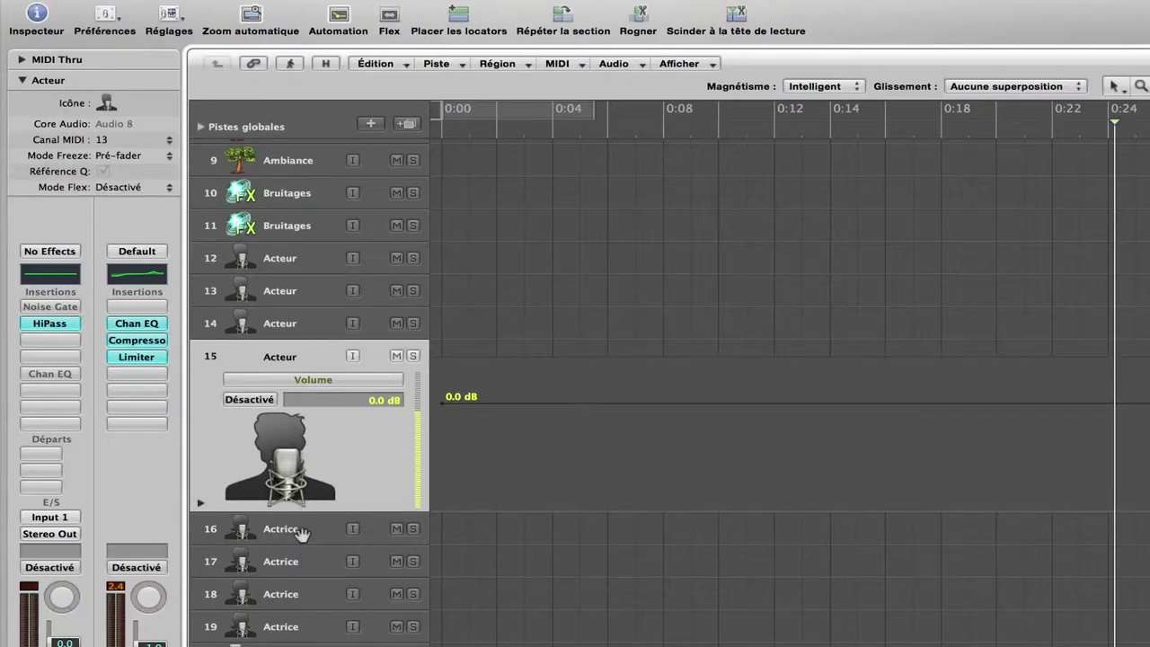
click(301, 532)
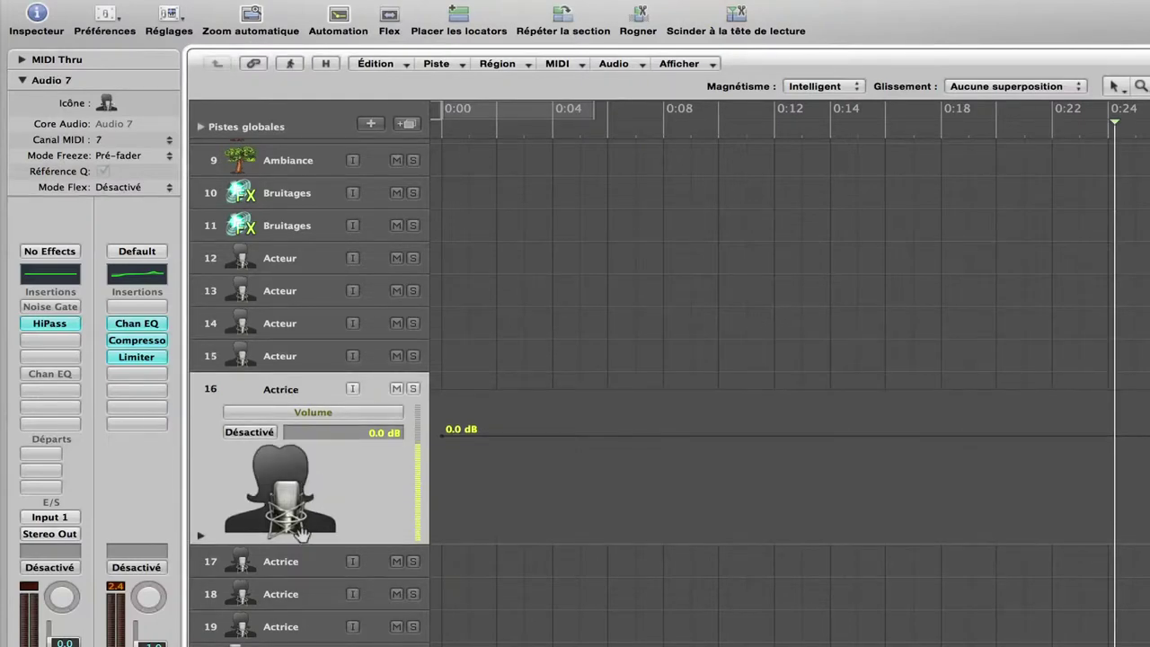
key(Down)
key(Down)
key(Down)
key(Down)
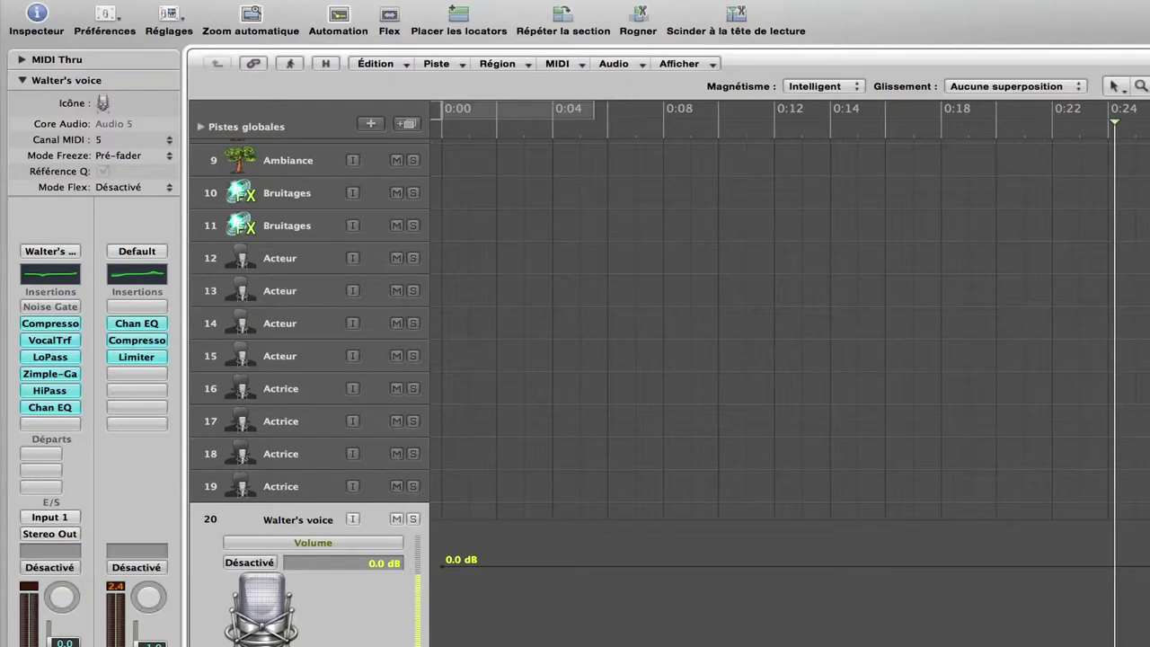
key(Down)
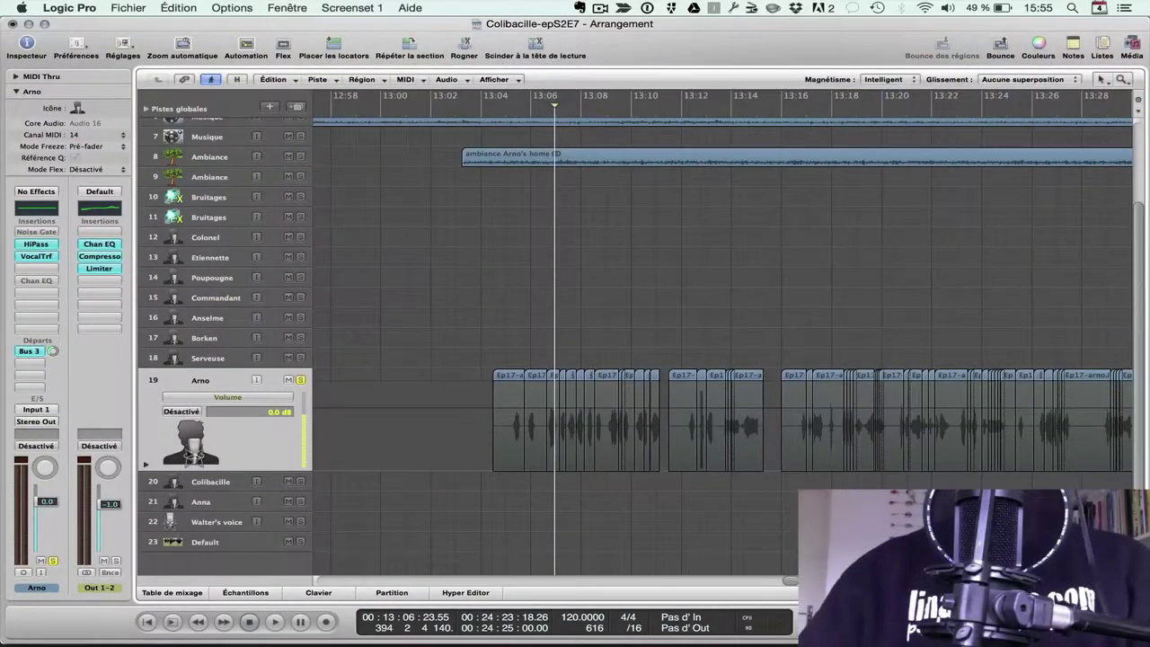
Return to the start of the Colibacille-epS2E7 arrangement and view the first previously track and the Colonel track.
scroll(719, 341, up, 5)
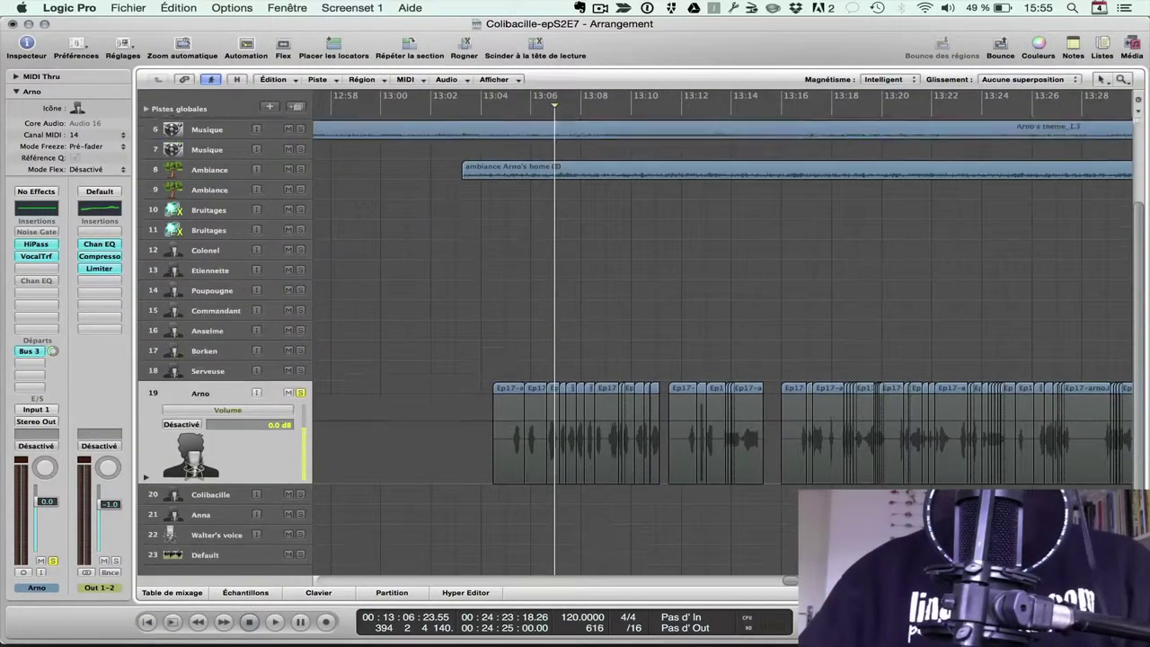
key(Return)
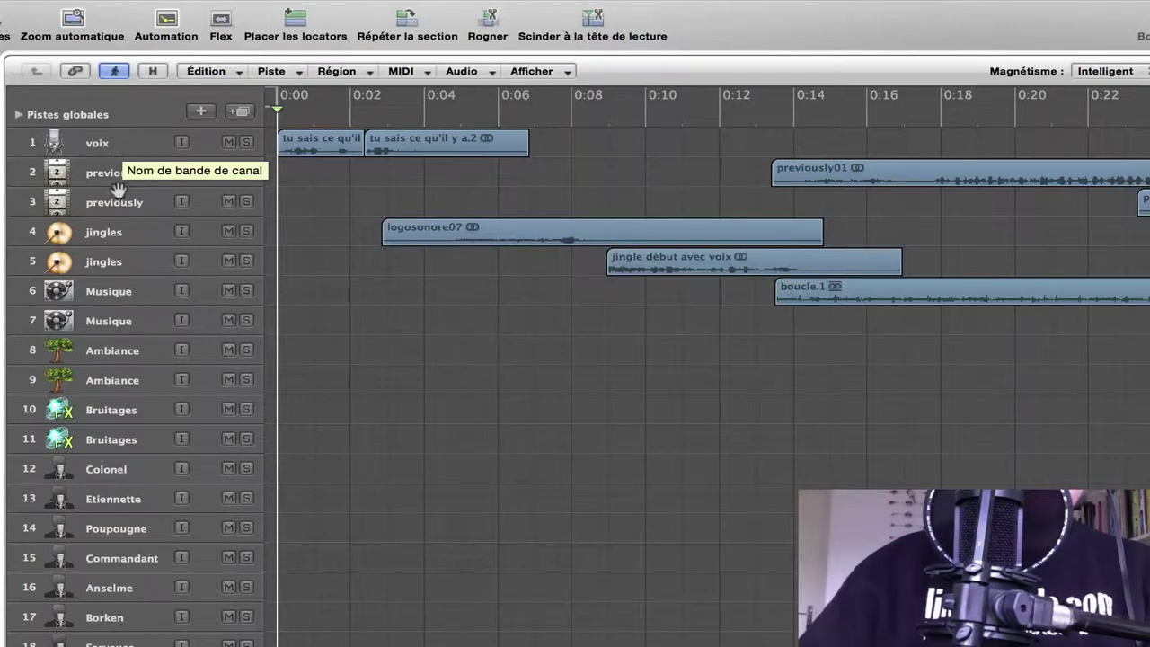
click(154, 175)
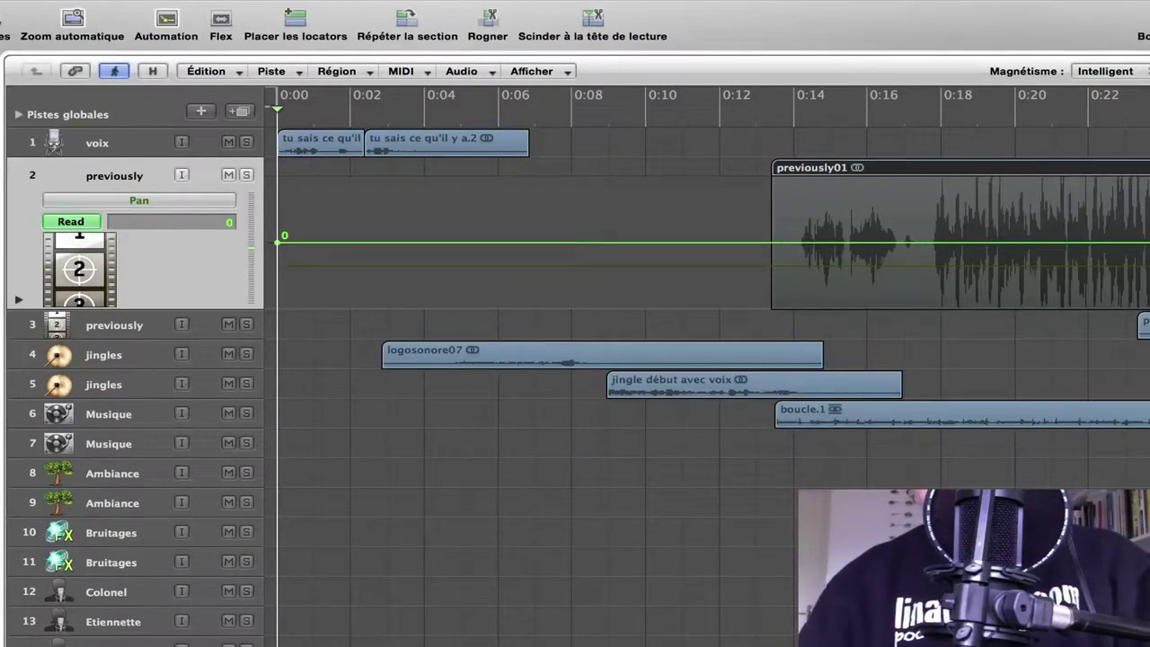
click(129, 589)
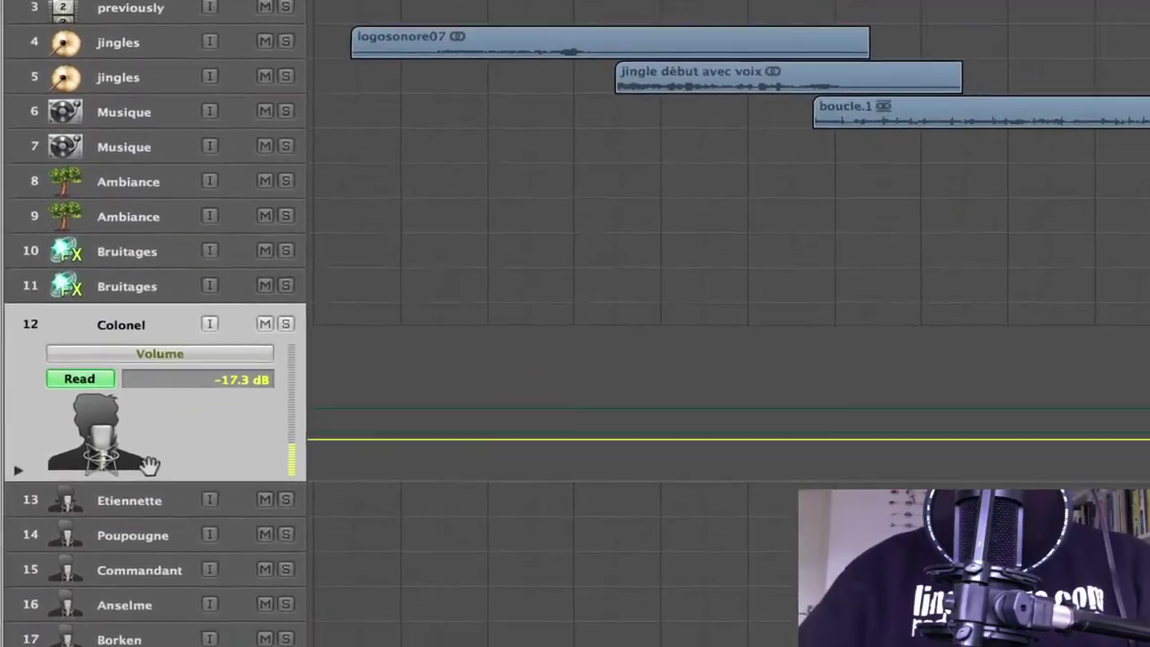
scroll(739, 225, down, 5)
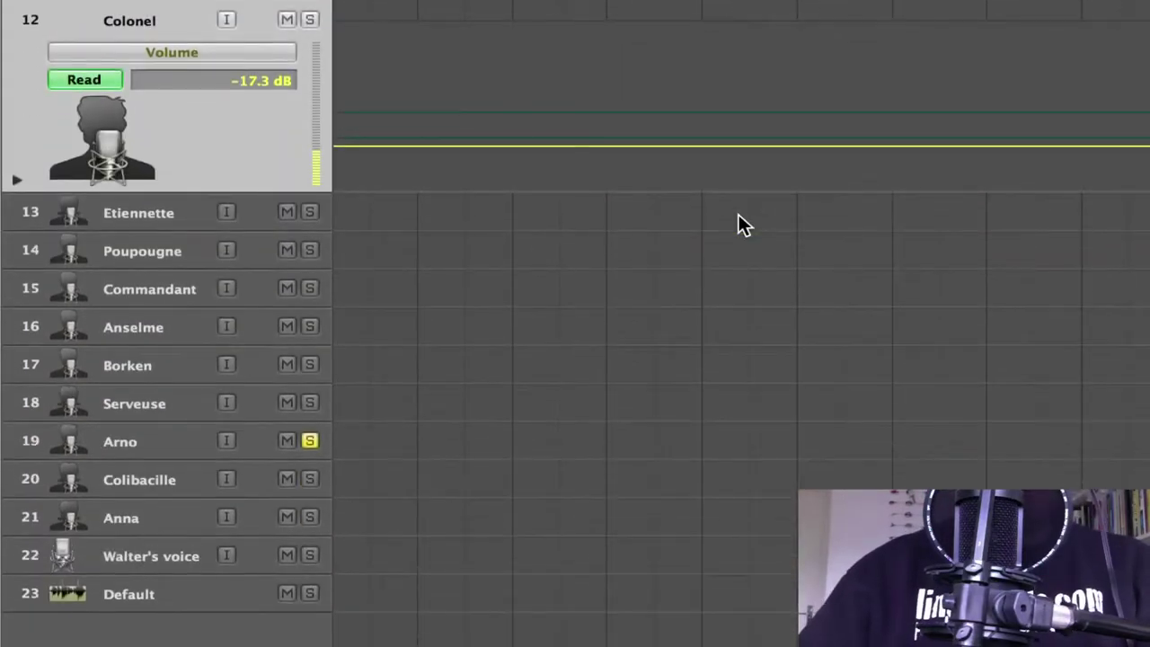
Examine the character tracks Etiennette, Poupougne, Commandant, Anselme, Borken and Serveuse one after another.
click(151, 213)
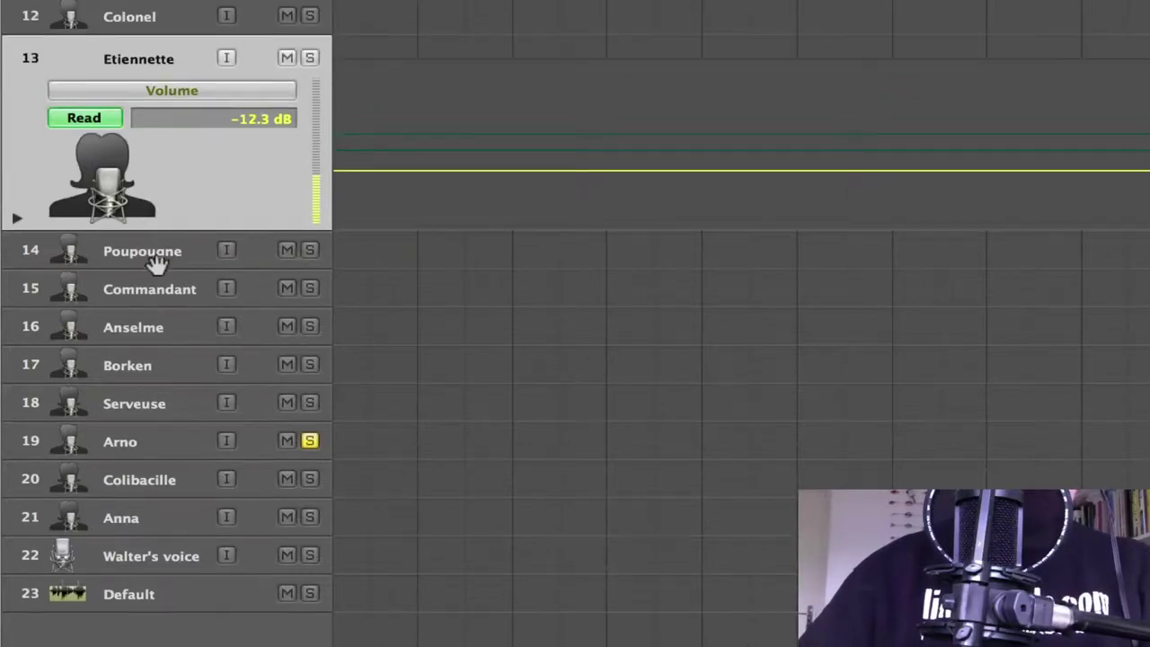
click(156, 262)
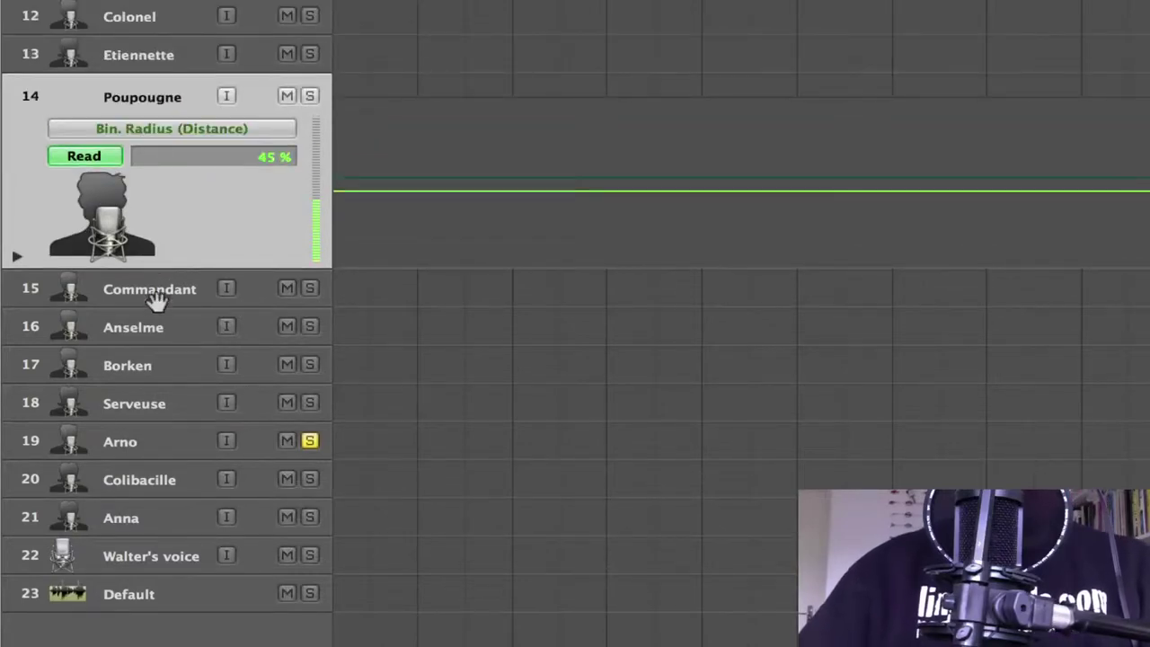
click(150, 295)
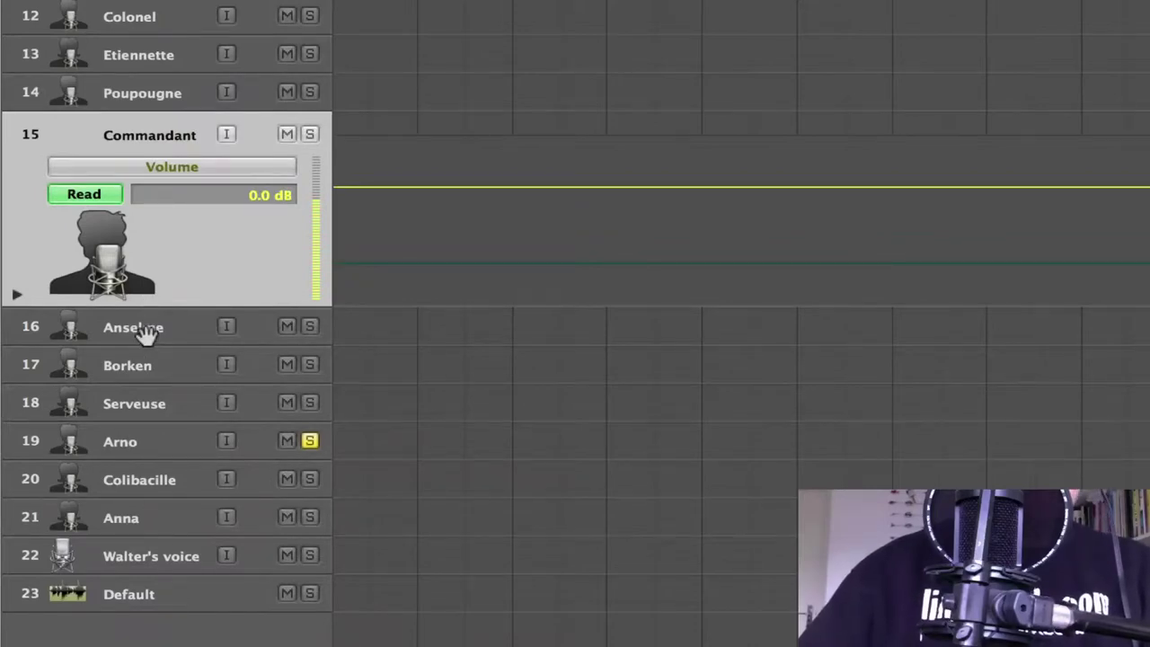
click(144, 331)
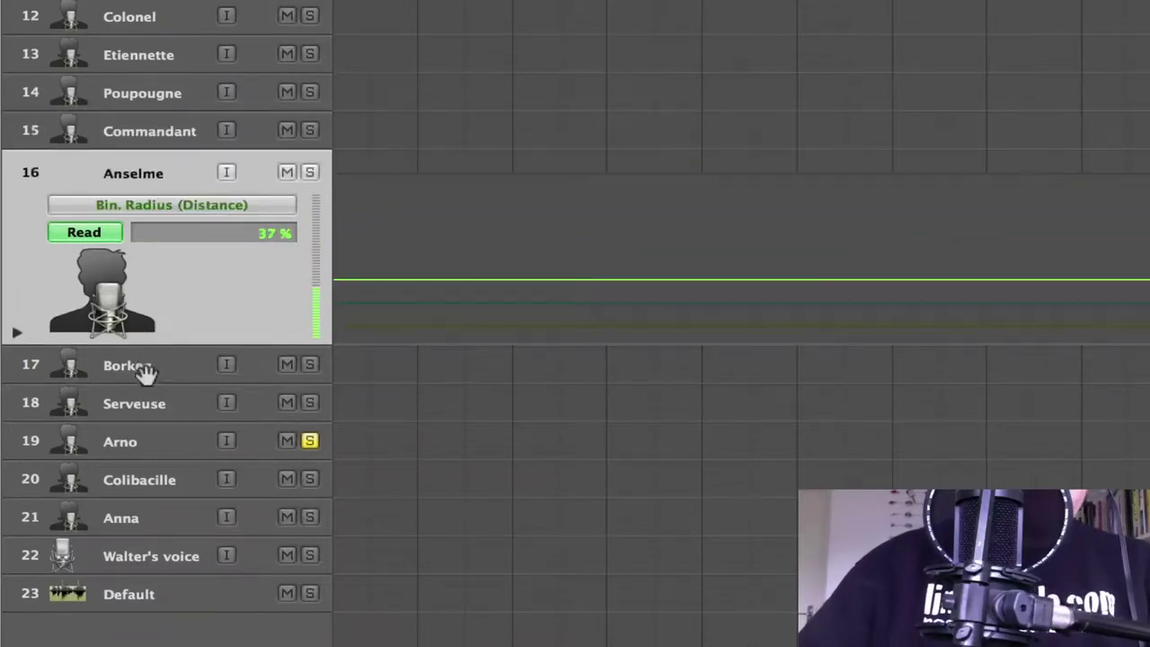
click(144, 371)
key(Down)
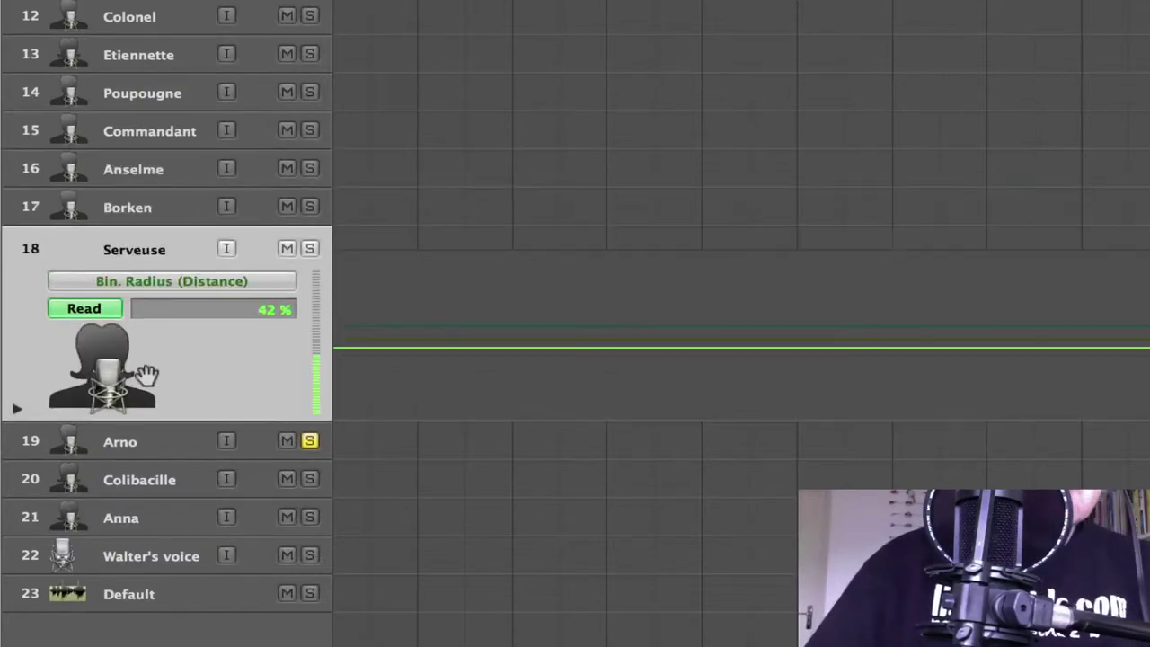
Turn off solo on the Arno track and view the Colibacille, Anna and Walter's voice tracks below it.
key(Down)
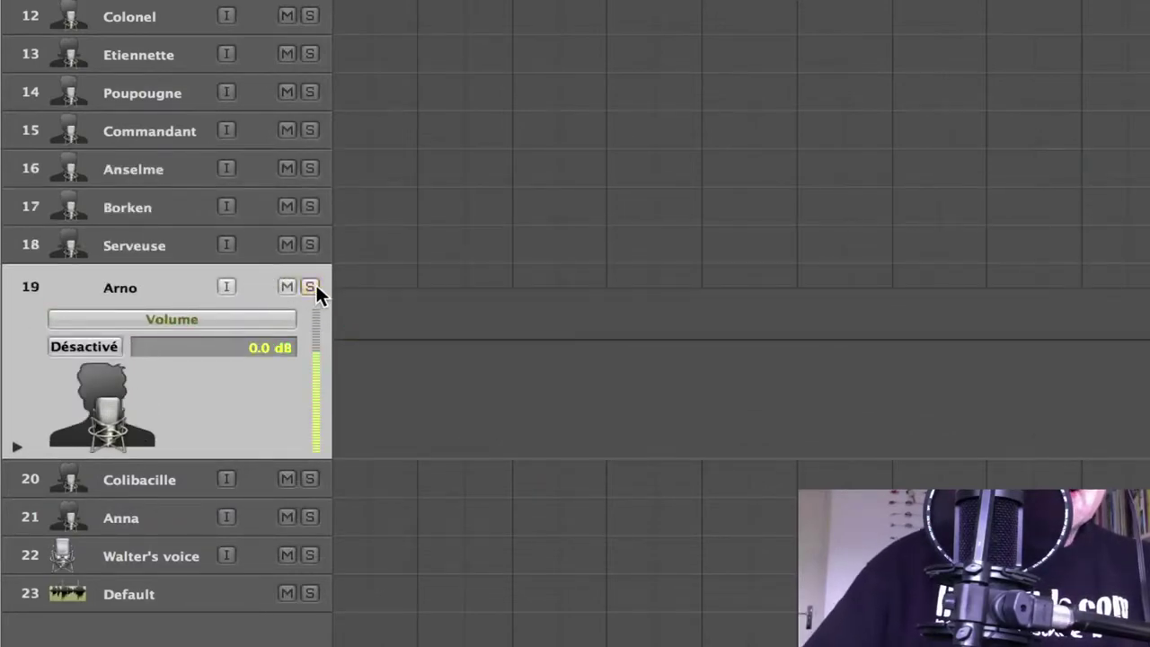
key(Down)
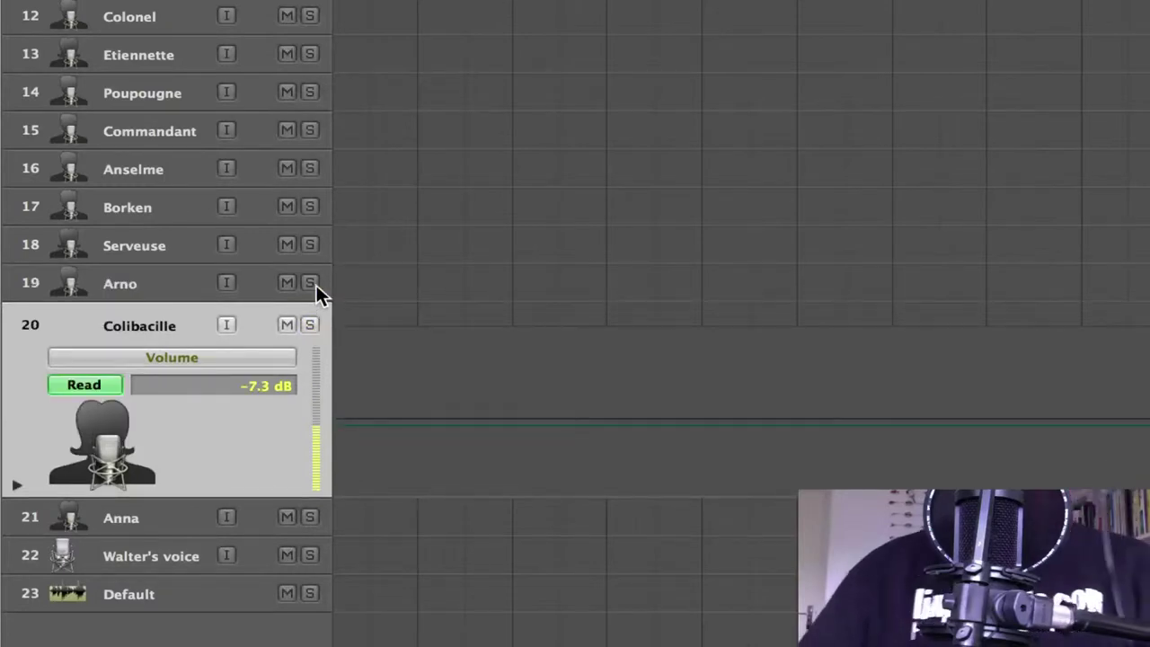
key(Down)
key(Down)
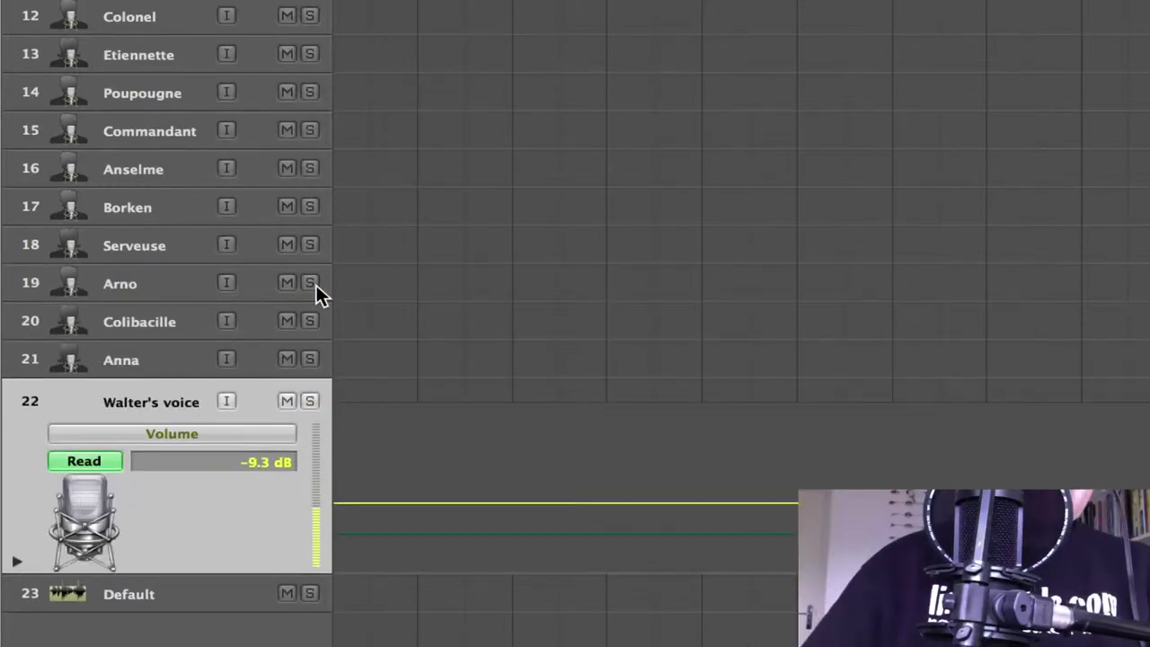
key(Down)
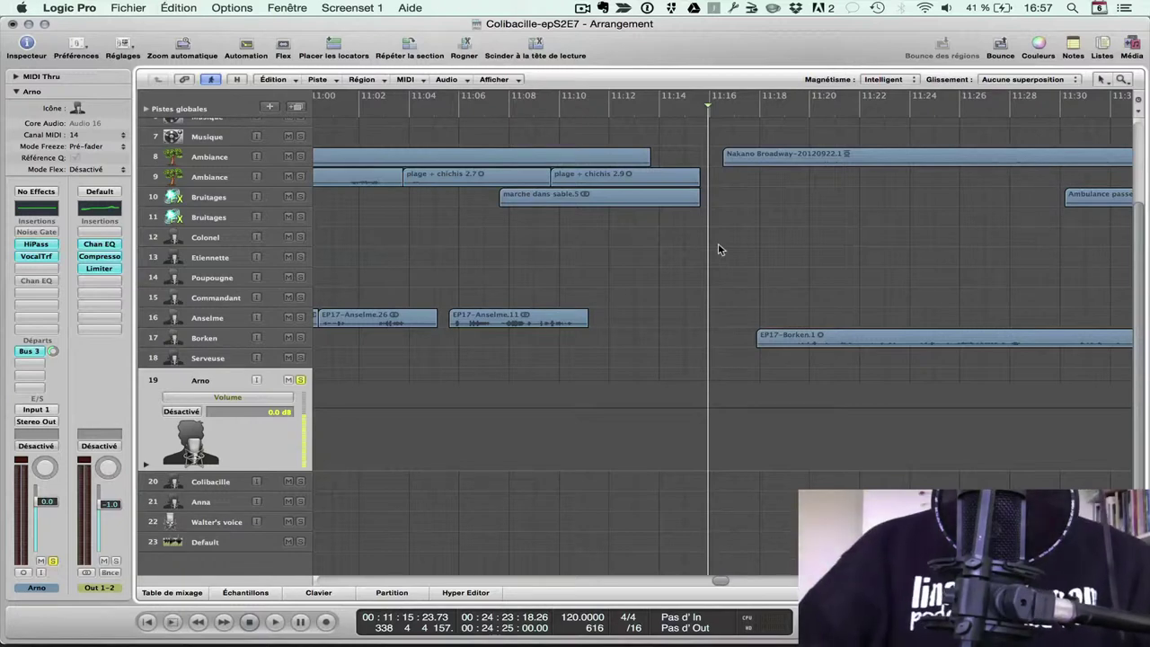
Select the Borken track, deselect its regions and show its Pan automation.
click(225, 340)
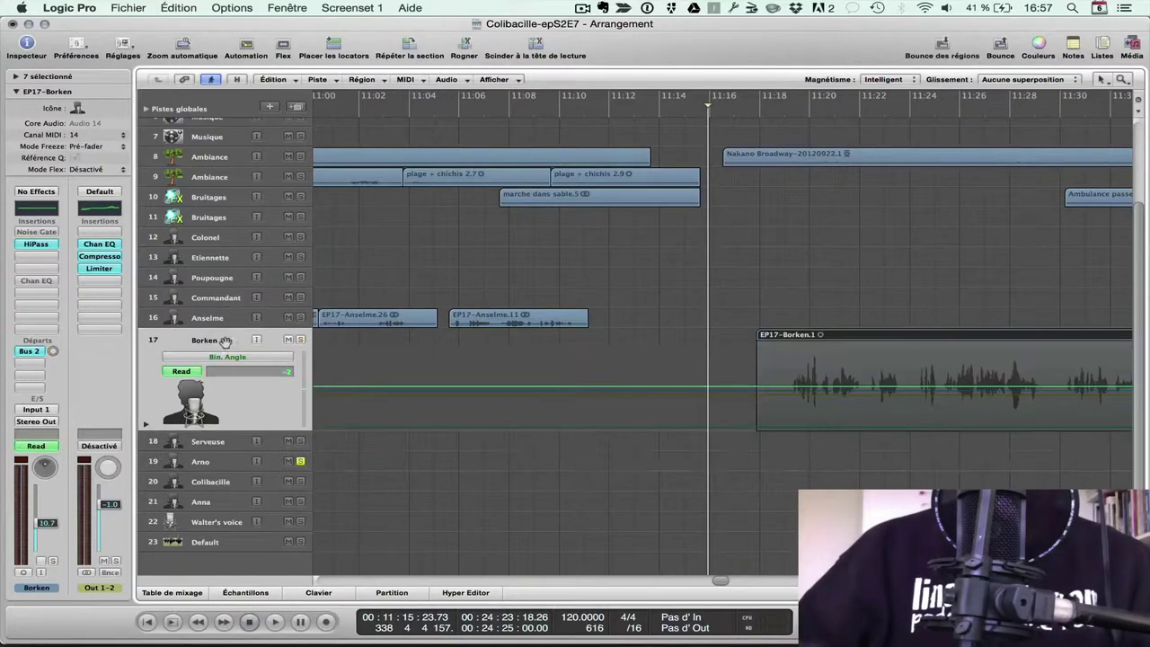
click(729, 342)
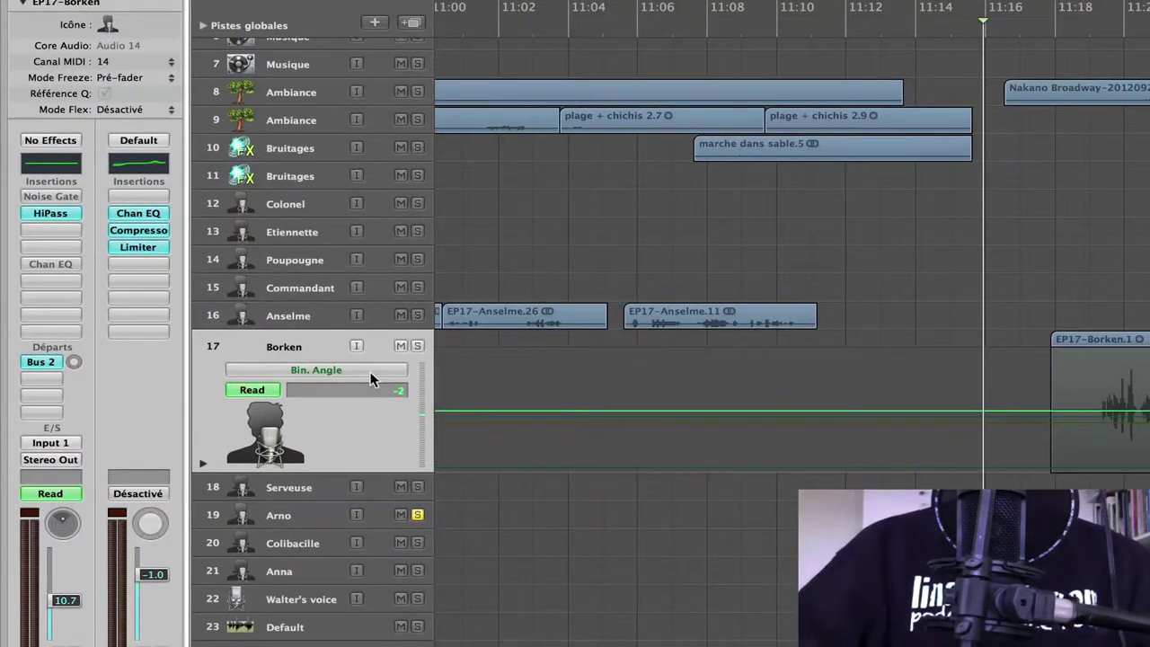
click(371, 380)
click(376, 329)
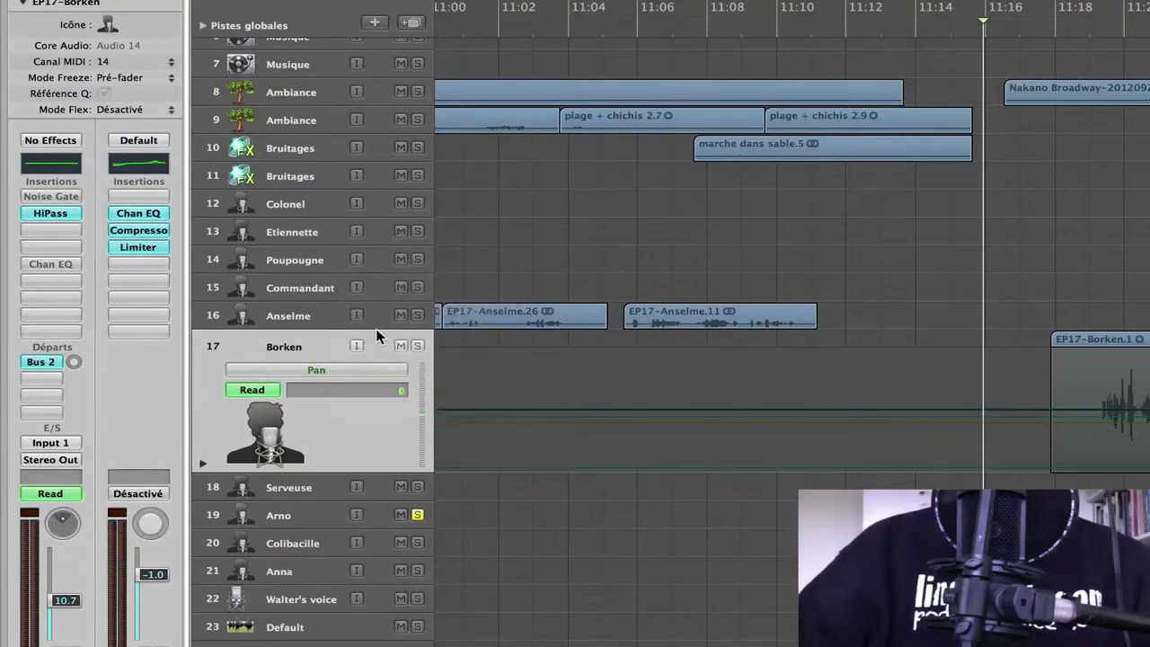
Play from about 11:18 while shifting Borken's pan automation to +6, and return the pan to 0.
click(1069, 29)
key(space)
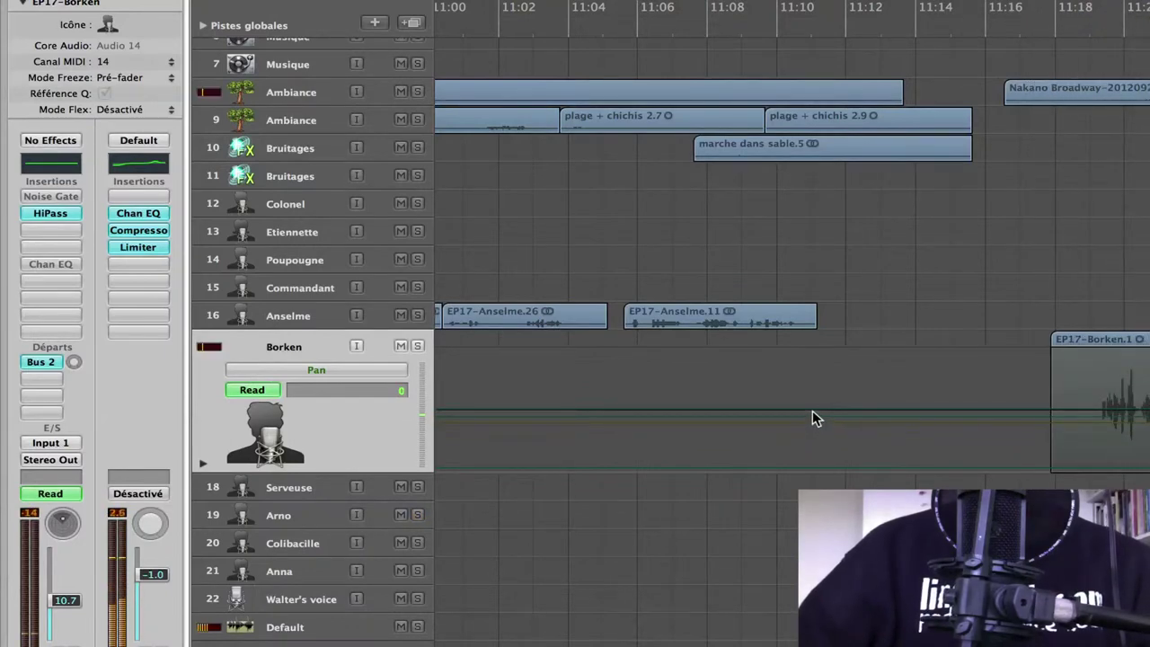
mouse_move(812, 413)
mouse_down()
mouse_move(812, 360)
mouse_move(817, 454)
mouse_move(804, 424)
mouse_up()
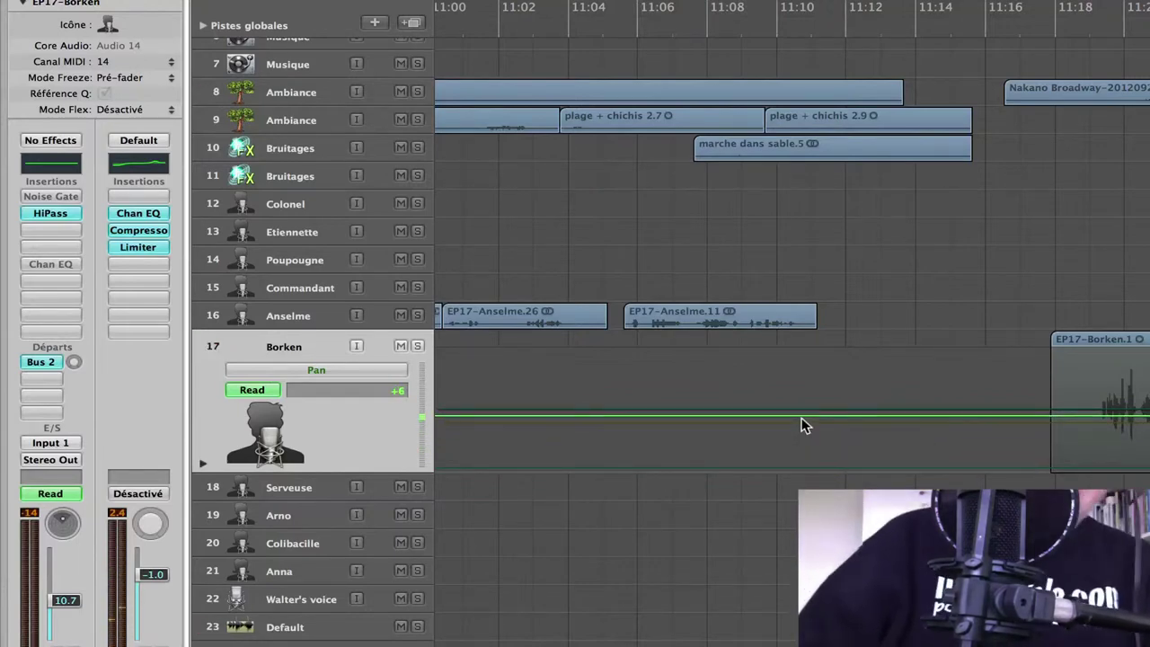
click(801, 419)
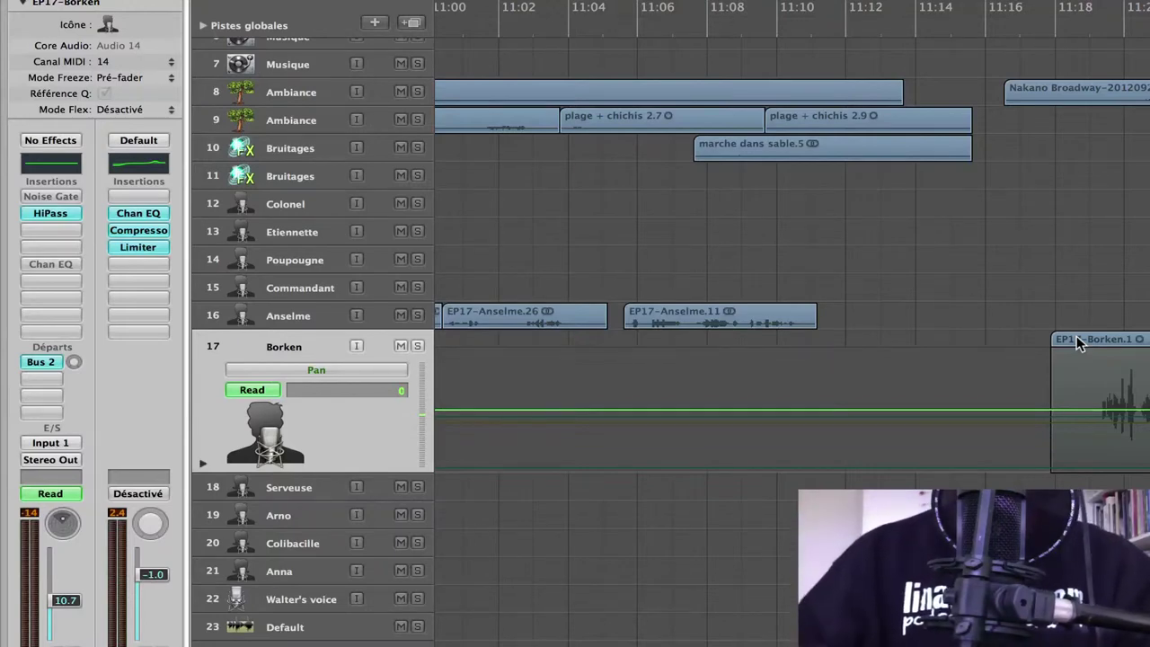
View Borken's Bin. Angle automation, switch to Bin. Radius (Distance) and raise that line well above the lane's middle.
click(362, 370)
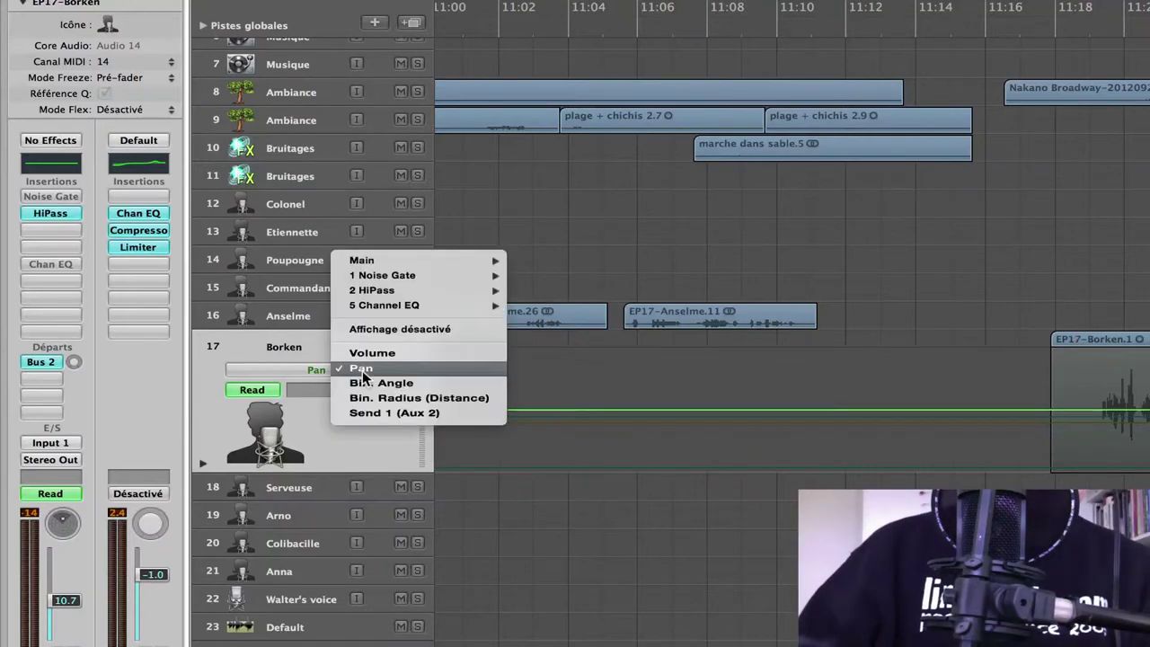
click(397, 381)
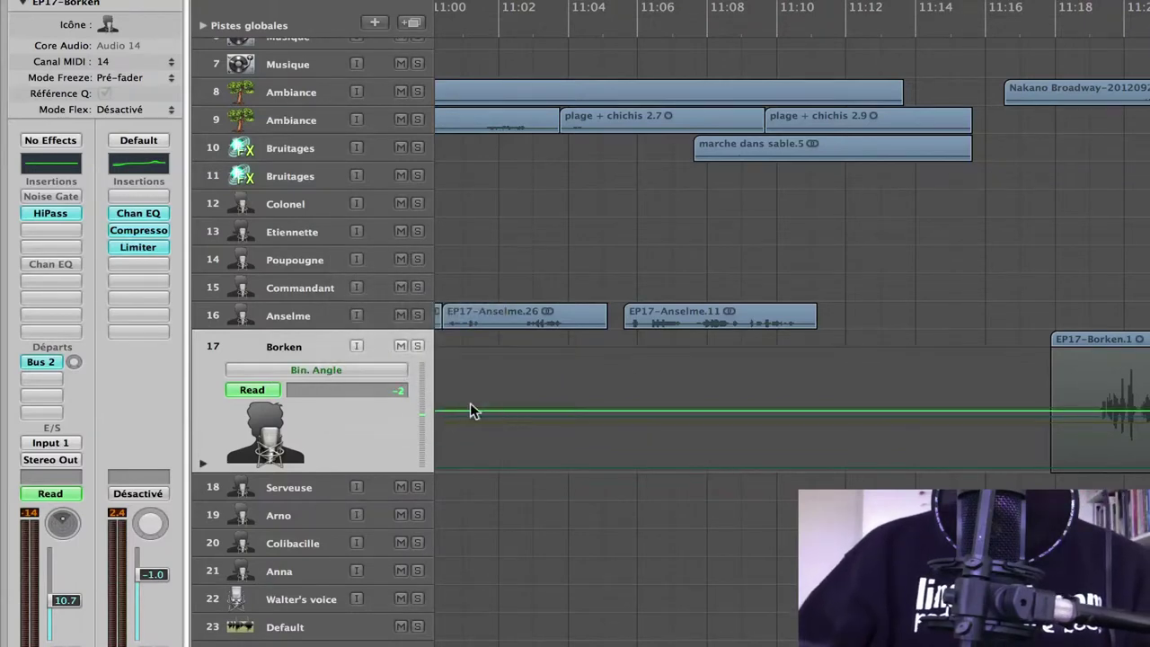
click(375, 368)
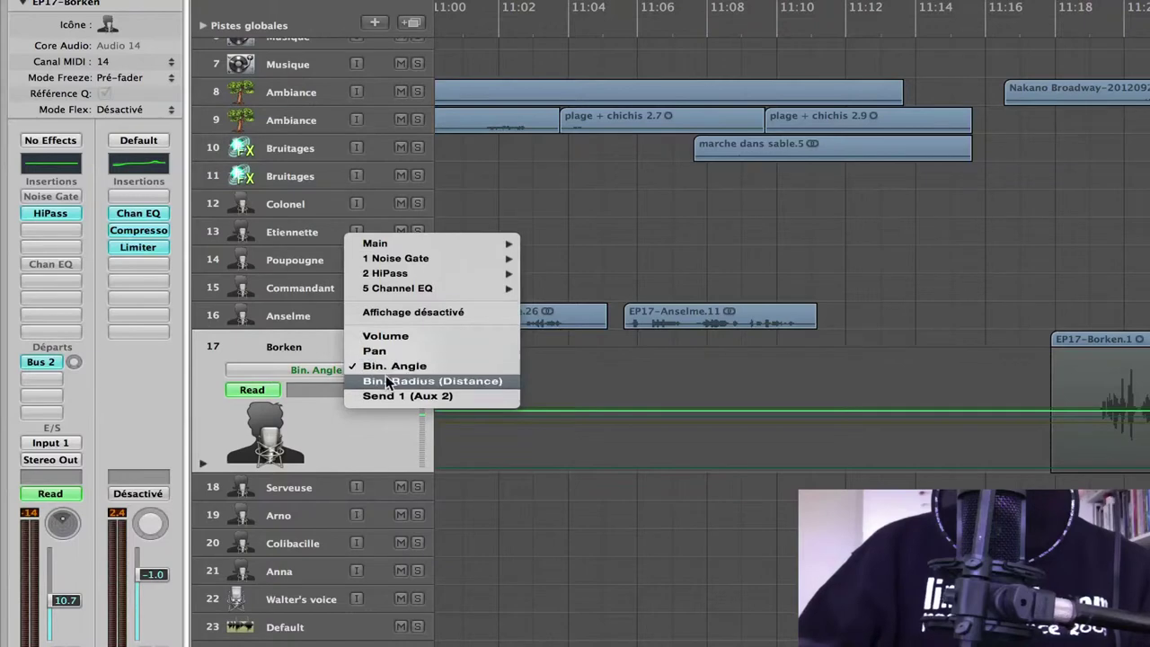
click(396, 381)
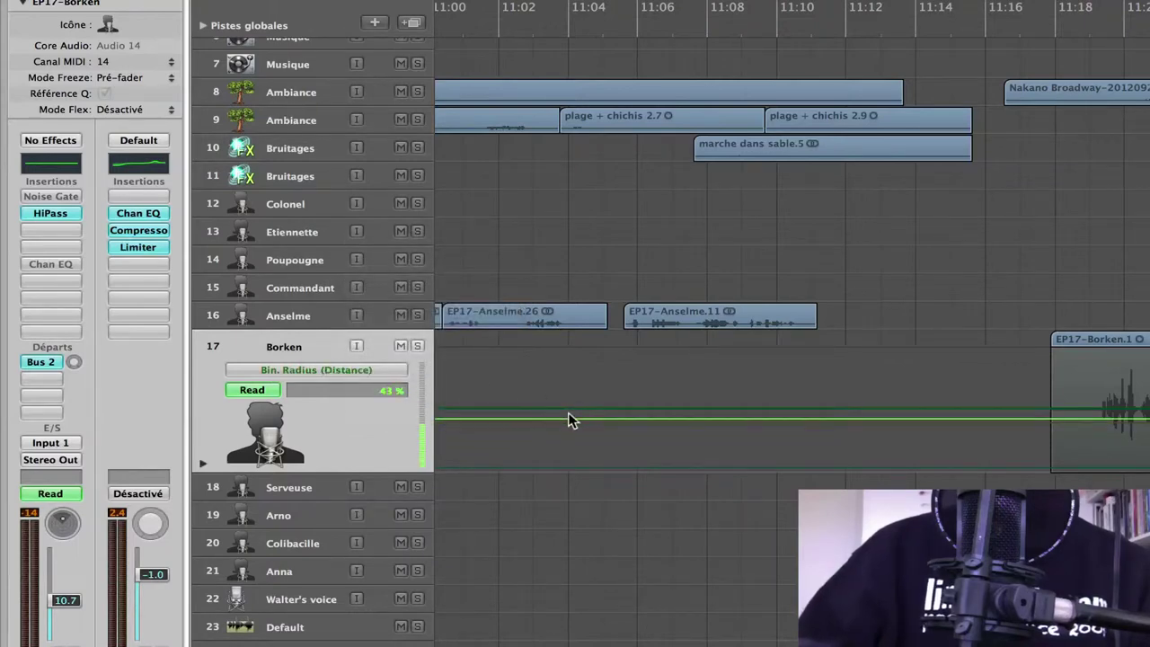
drag(570, 416, 563, 373)
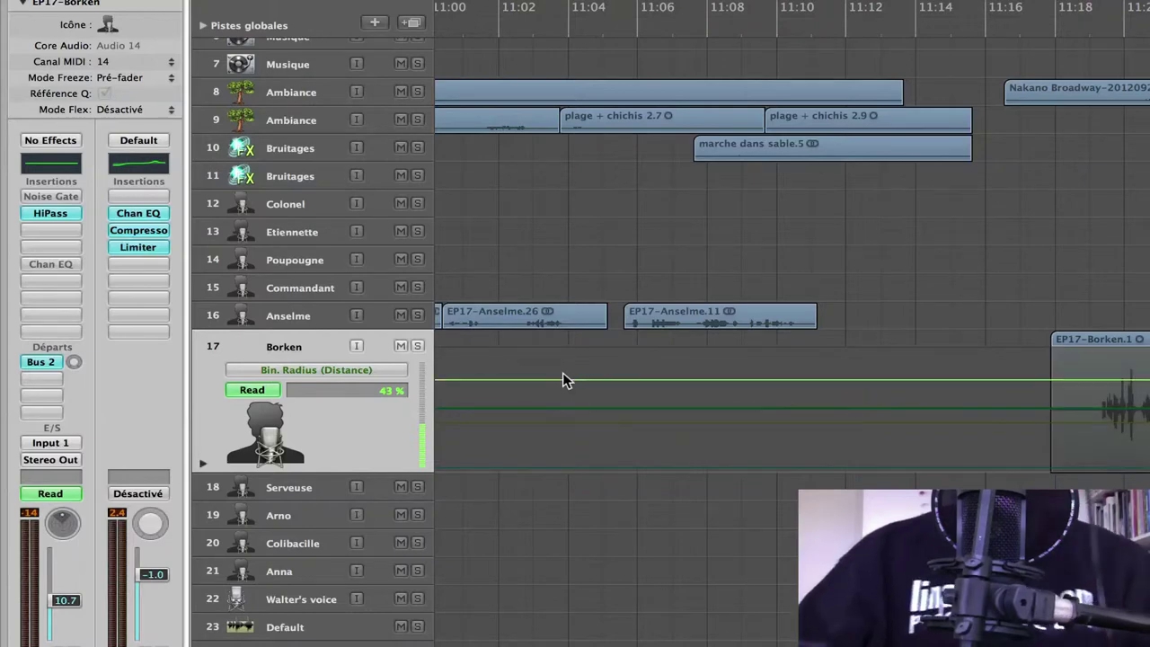
Switch Borken back to Bin. Angle automation, play from about 11:19 and lower the angle line to -180.
click(377, 375)
click(385, 352)
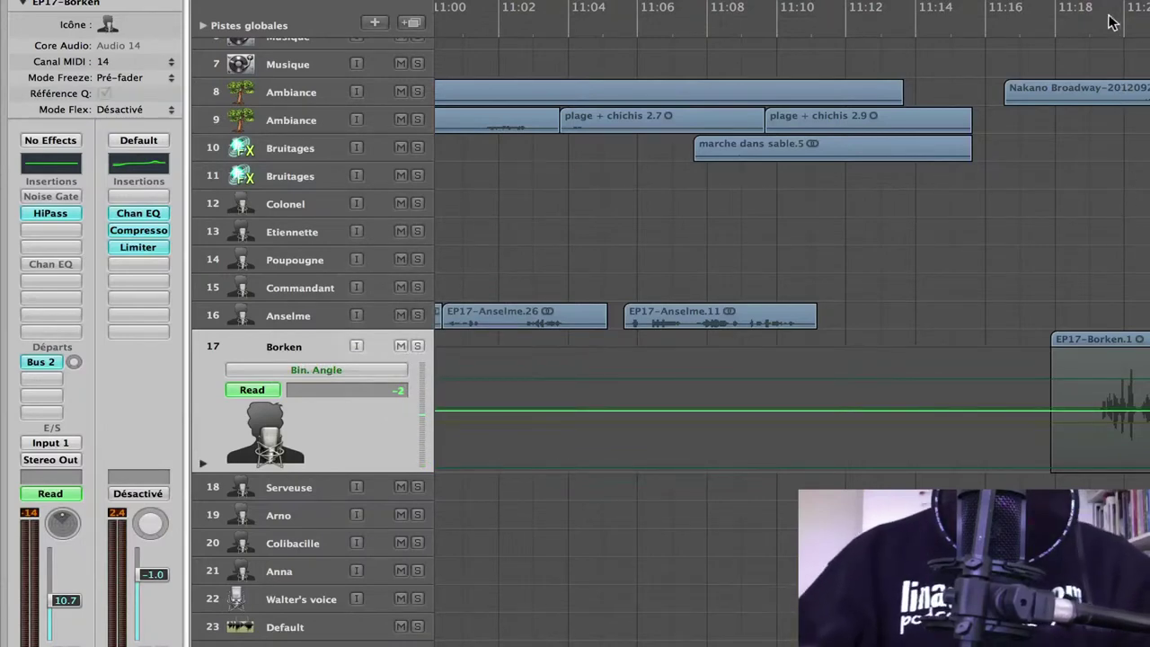
click(1083, 33)
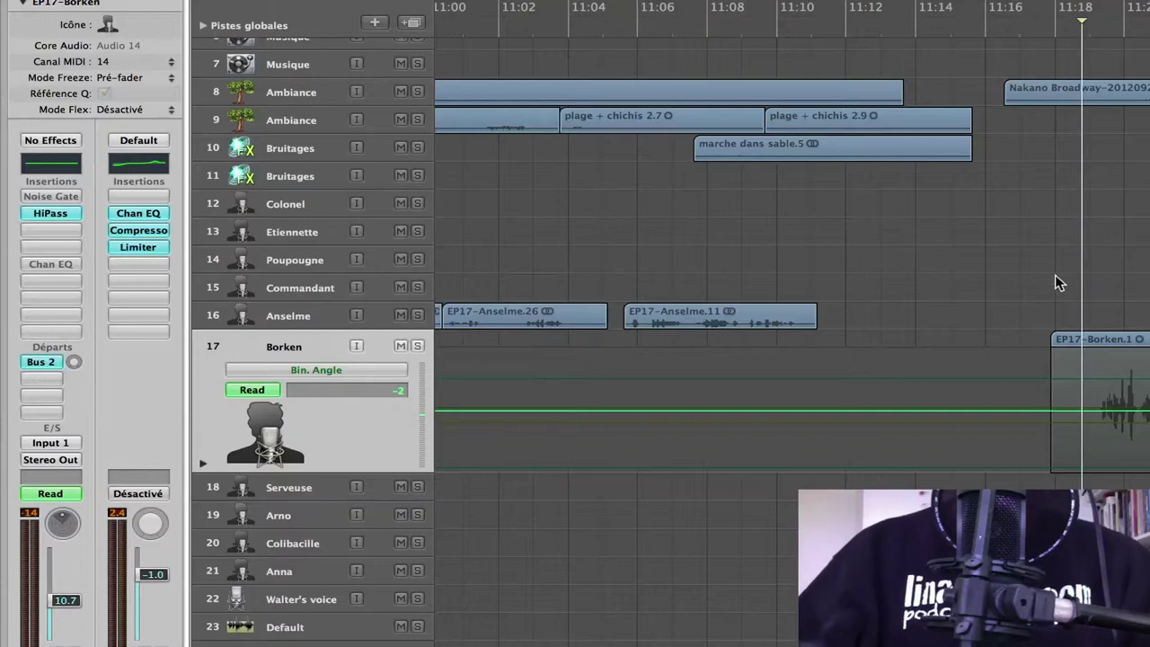
key(space)
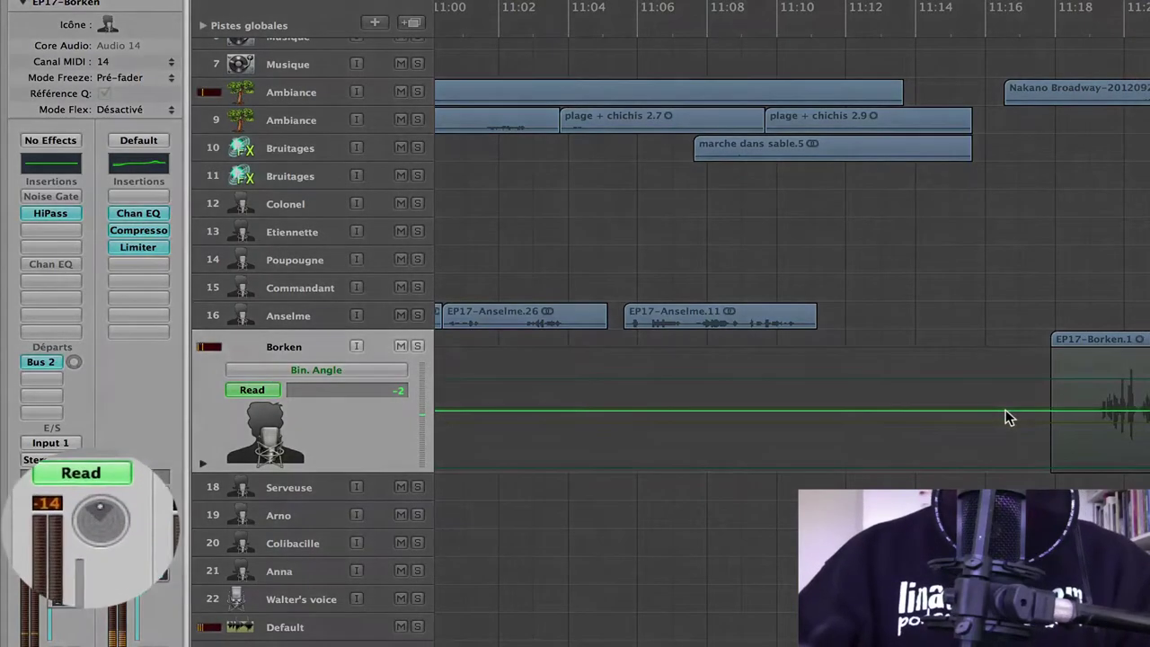
drag(1005, 411, 1016, 482)
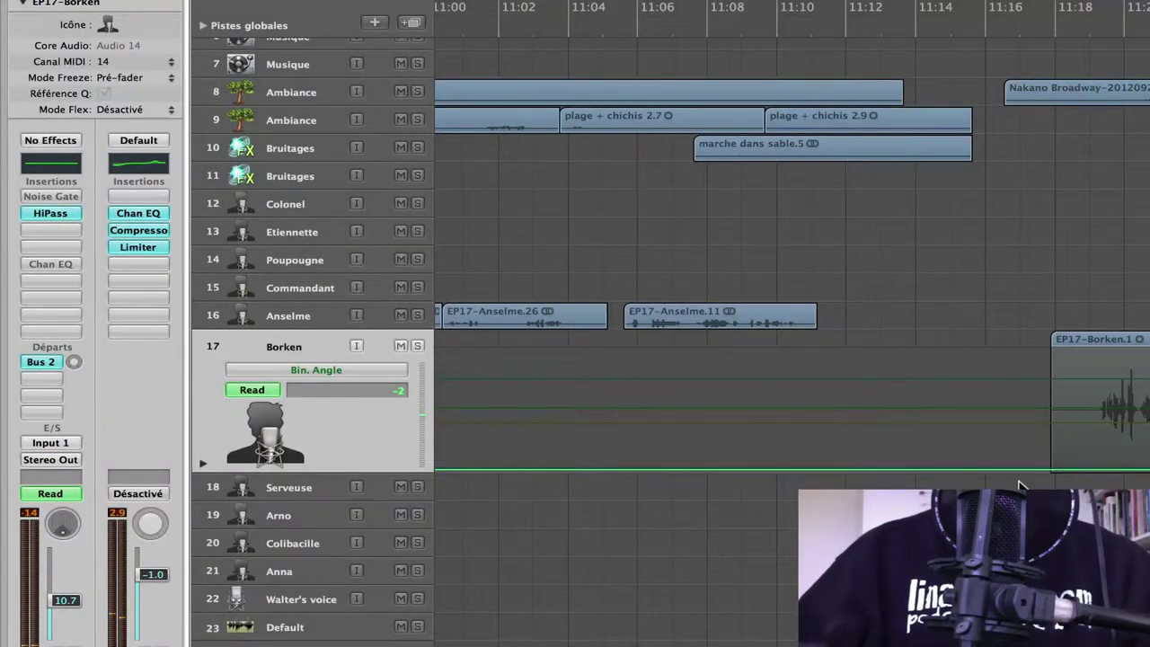
Play the Borken region with its new binaural angle and solo the track.
key(space)
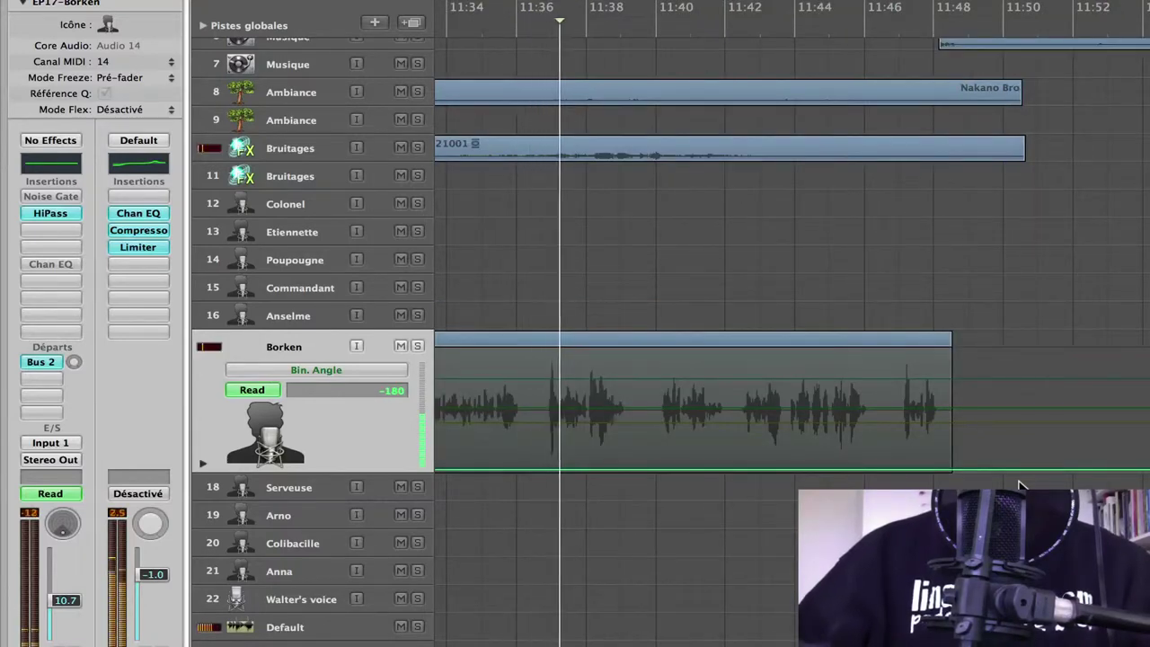
click(416, 346)
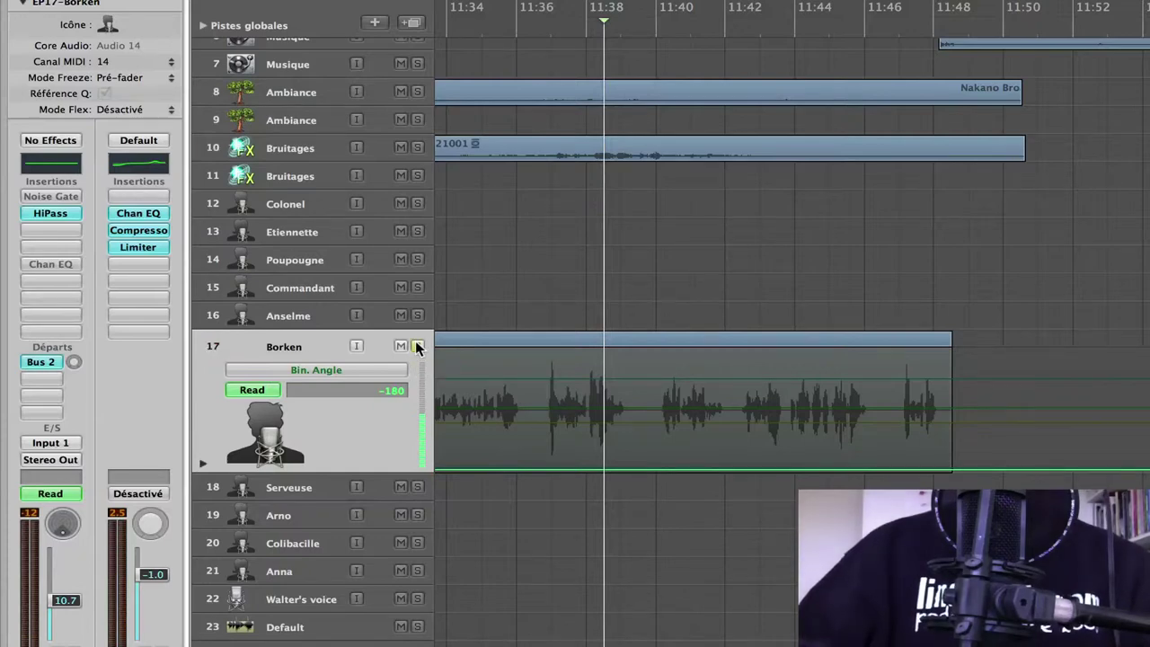
Play the soloed Borken region from about 11:26 with its binaural angle.
scroll(555, 235, left, 10)
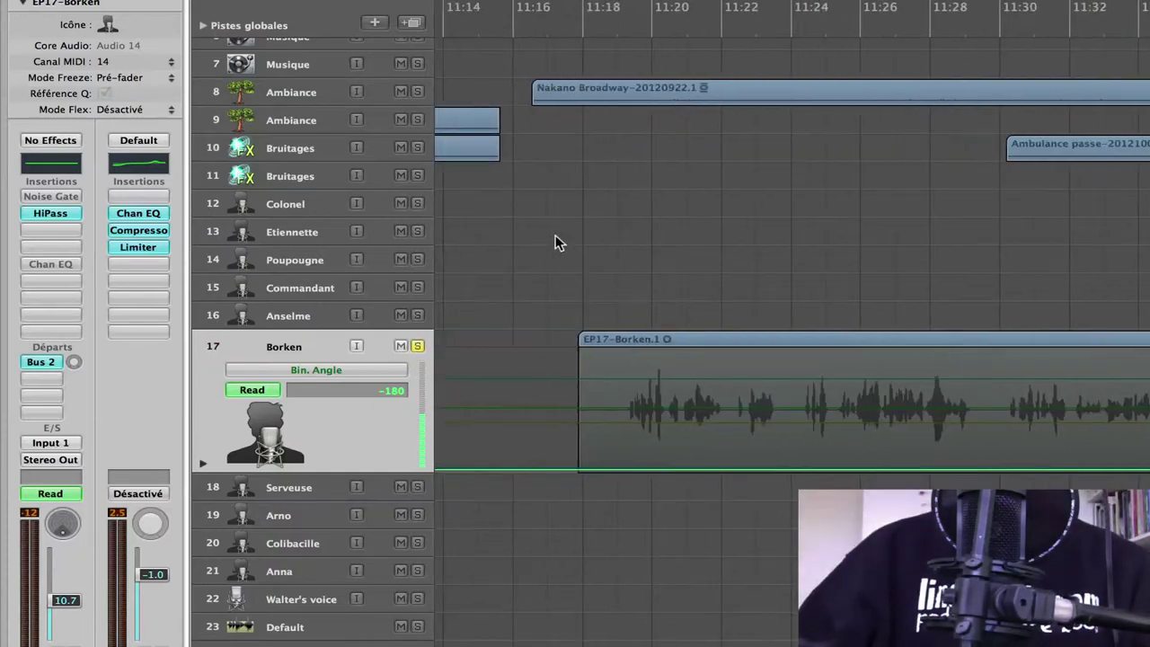
click(874, 20)
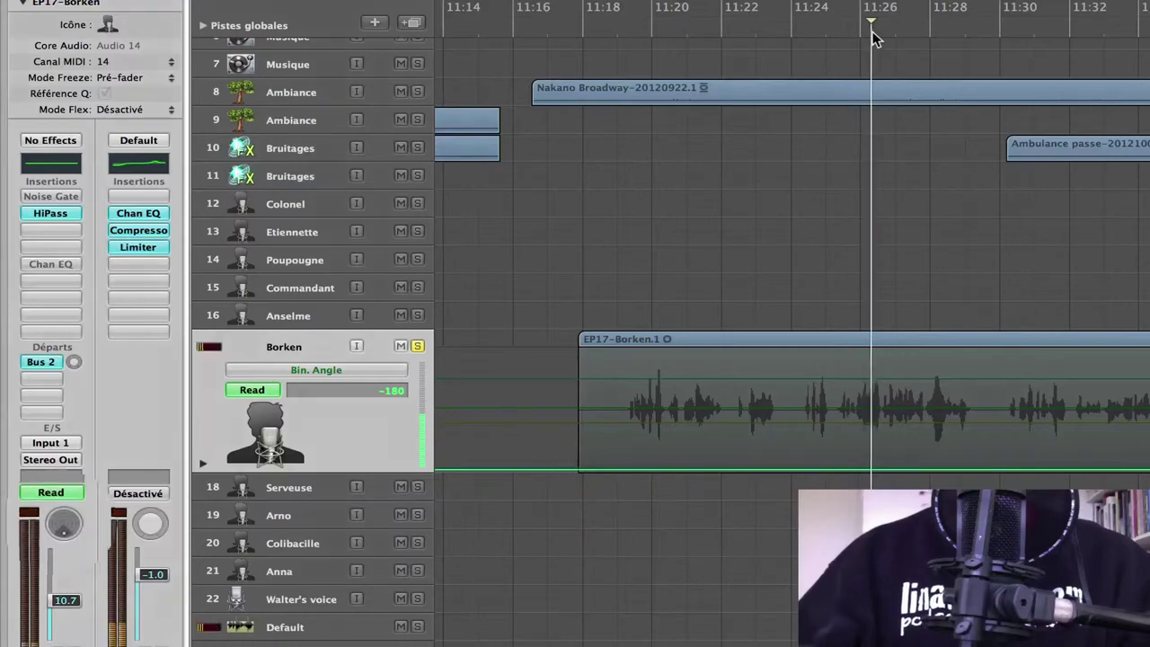
key(space)
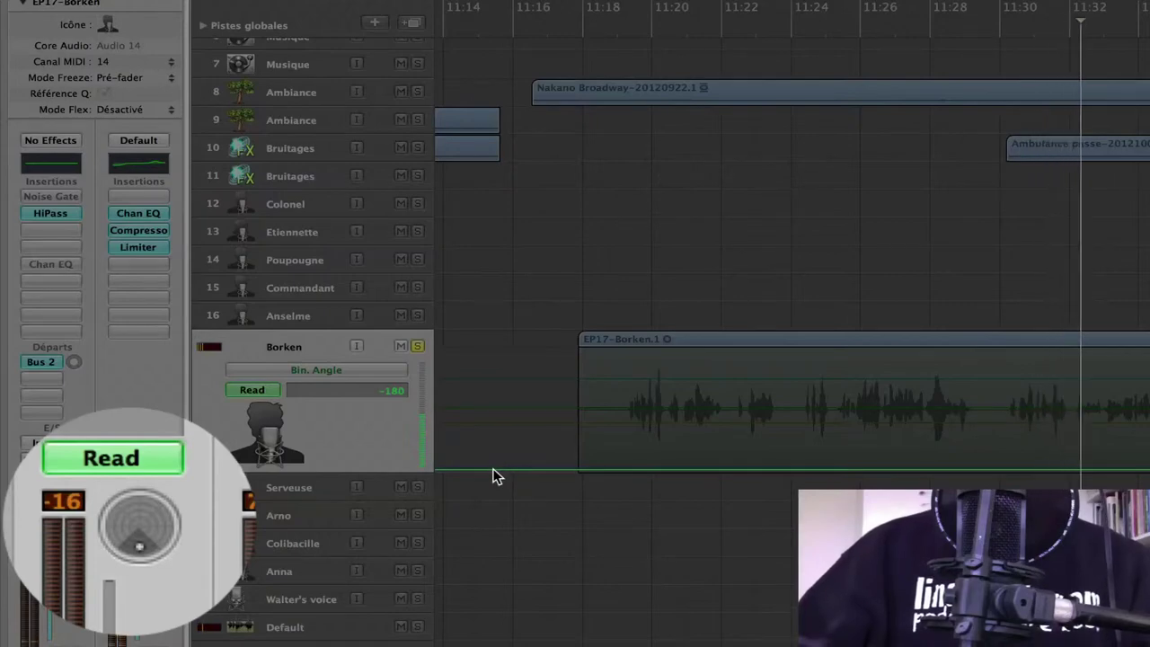
Raise Borken's Bin. Angle automation line back to about the lane's middle and unsolo the track.
drag(493, 470, 500, 416)
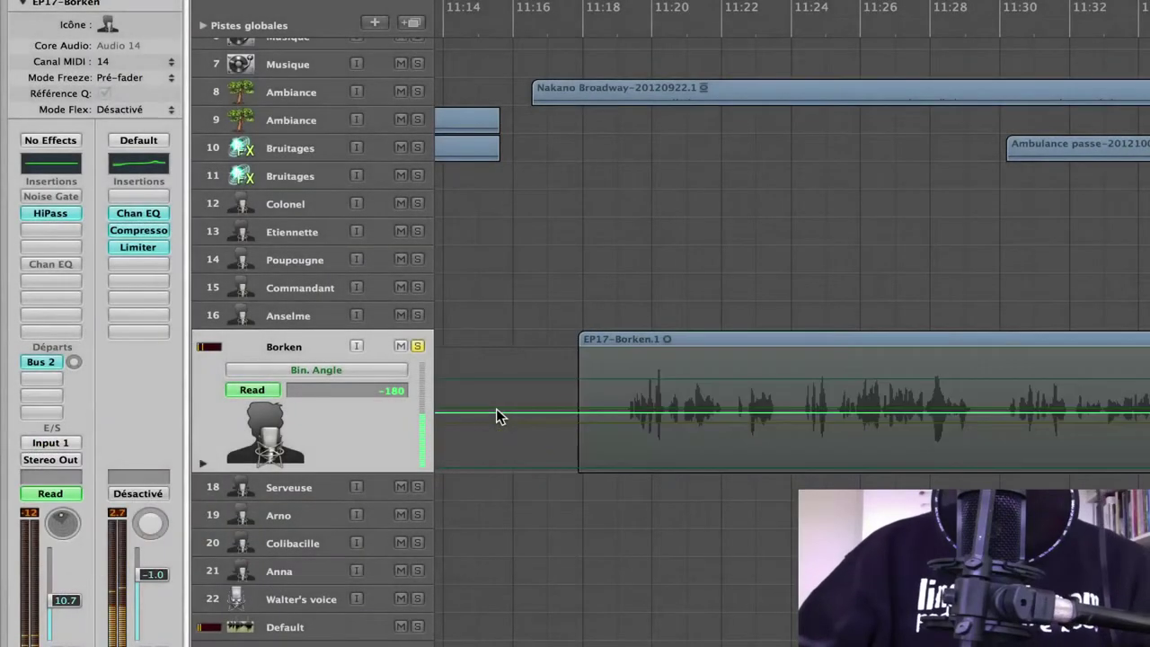
click(418, 347)
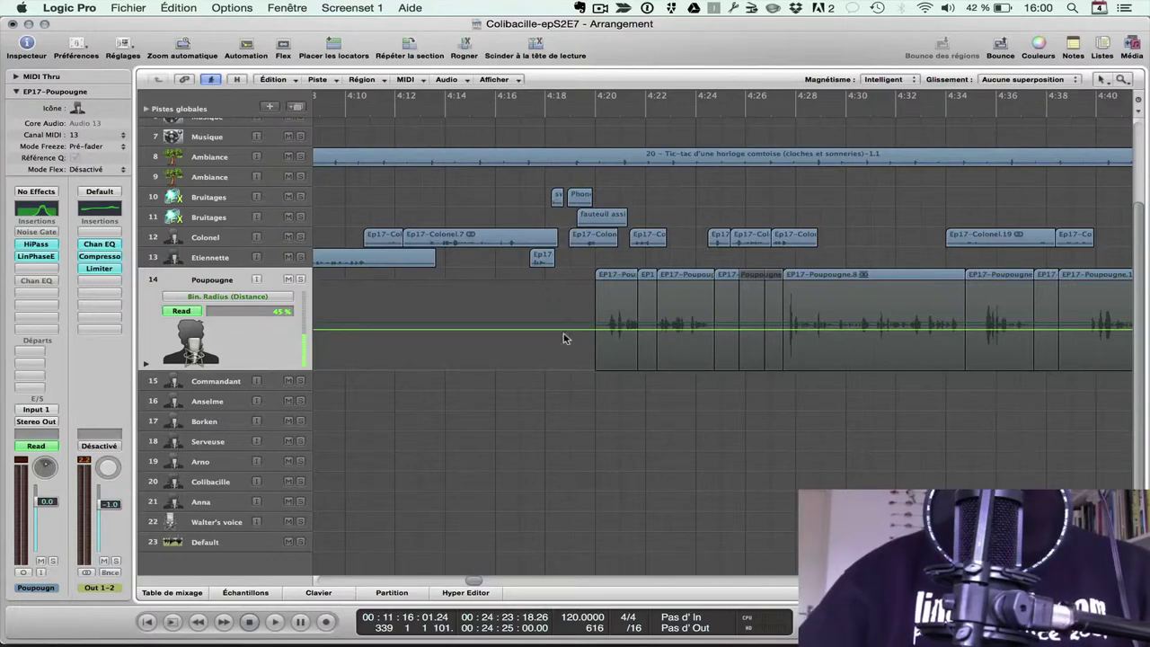
click(580, 115)
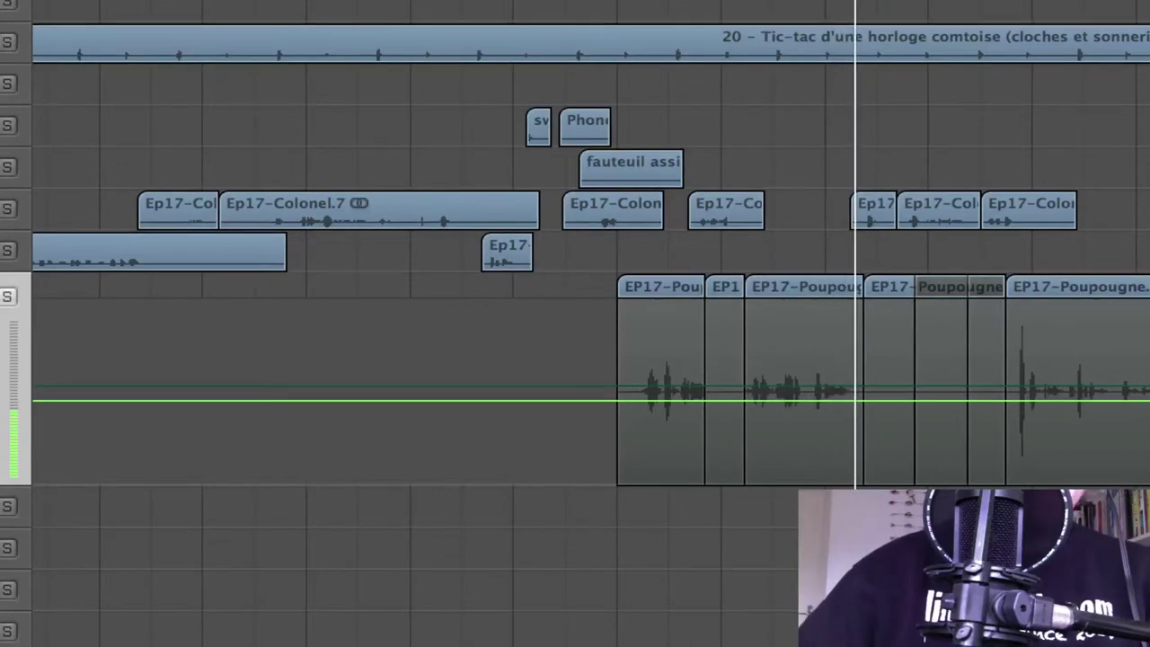
key(space)
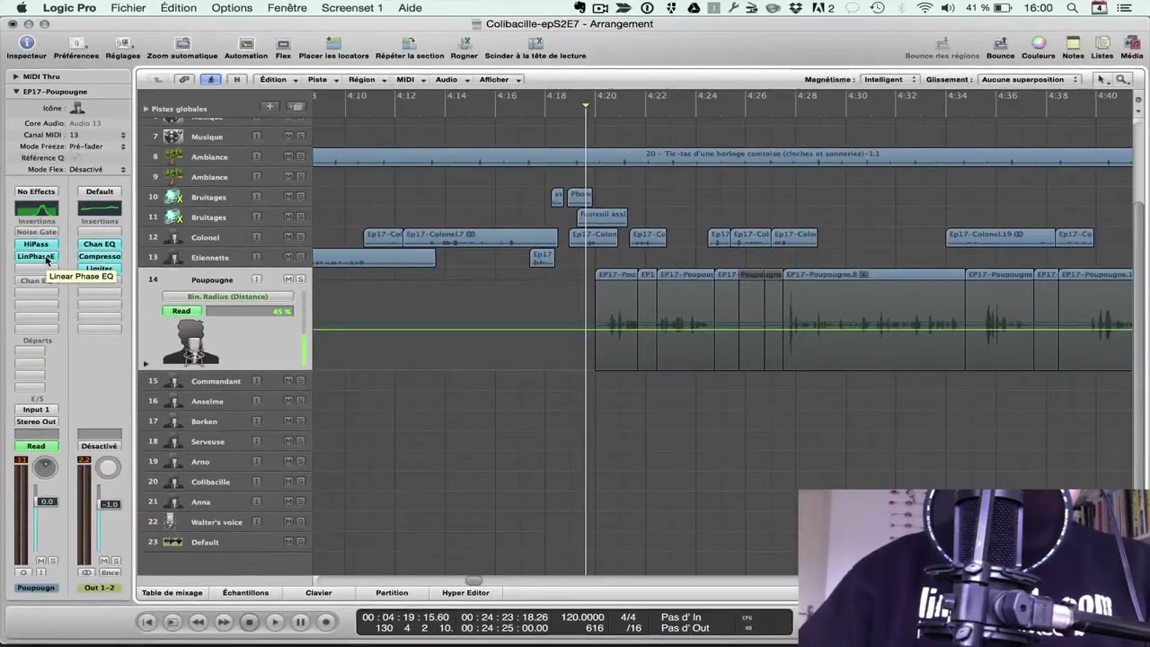
click(43, 261)
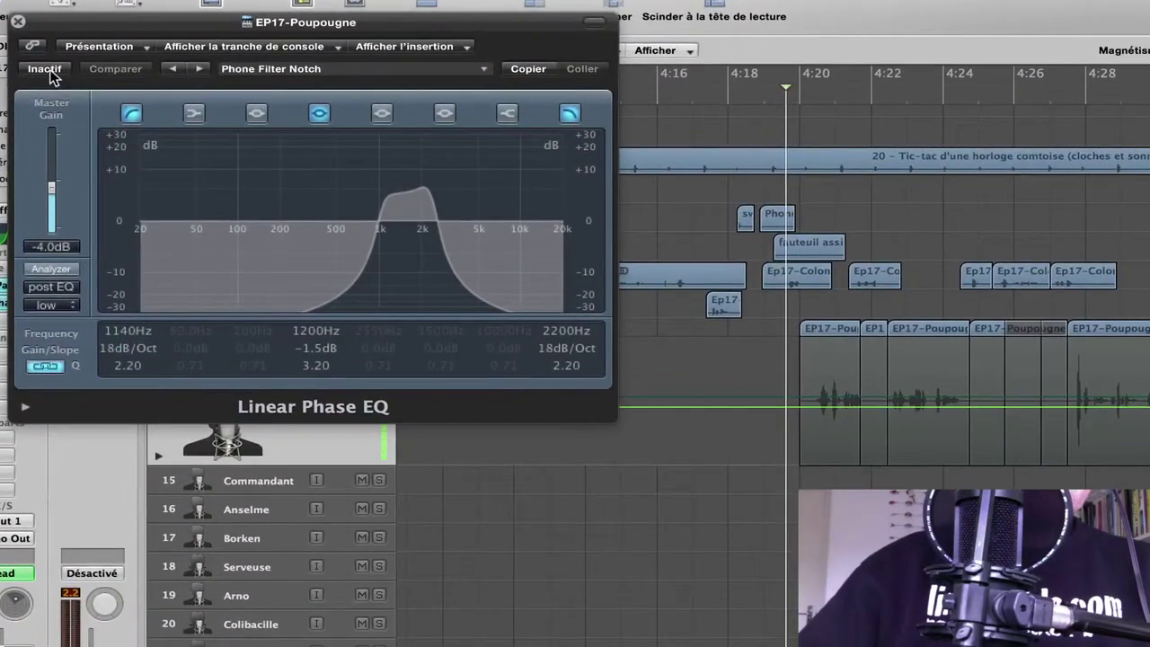
click(45, 69)
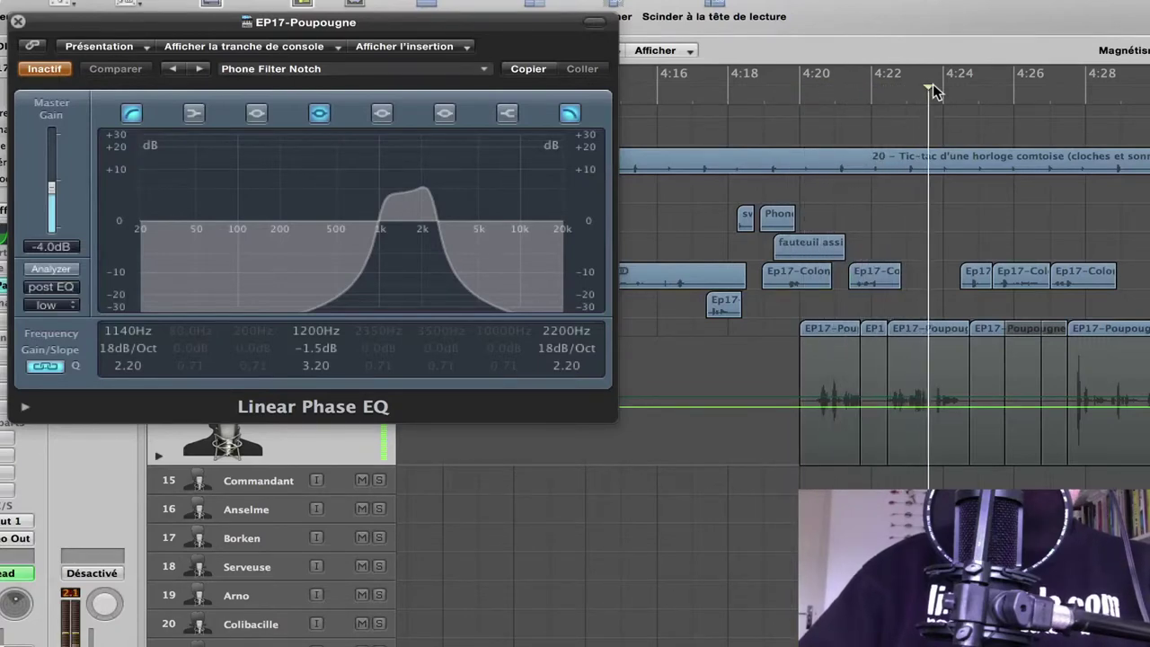
click(56, 69)
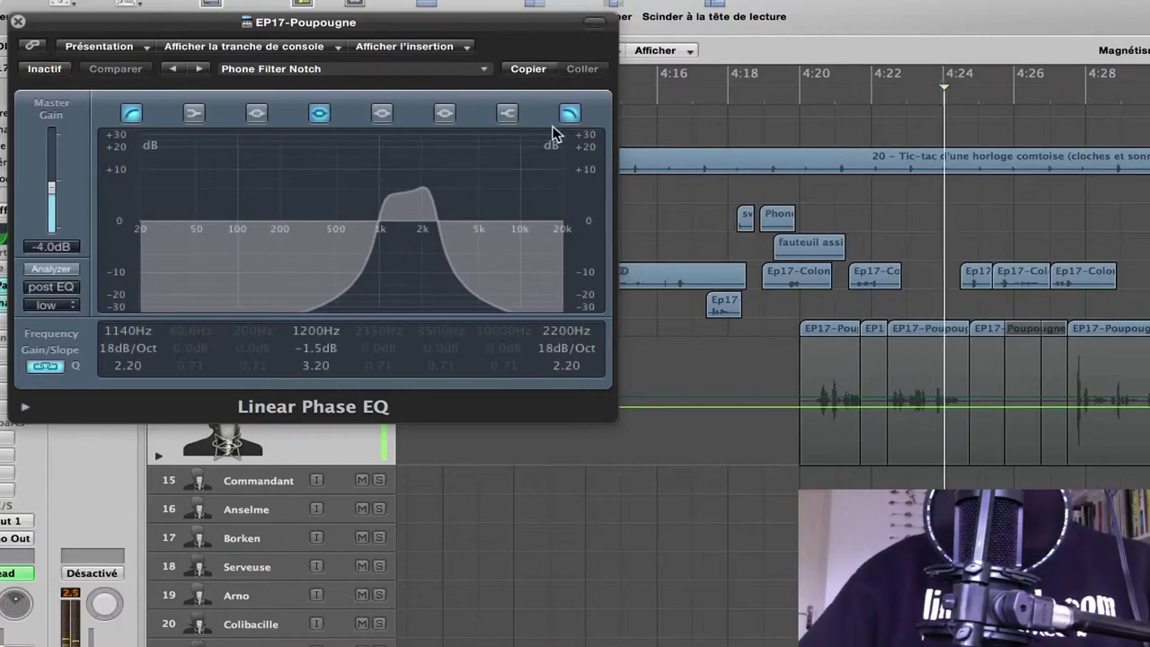
click(18, 21)
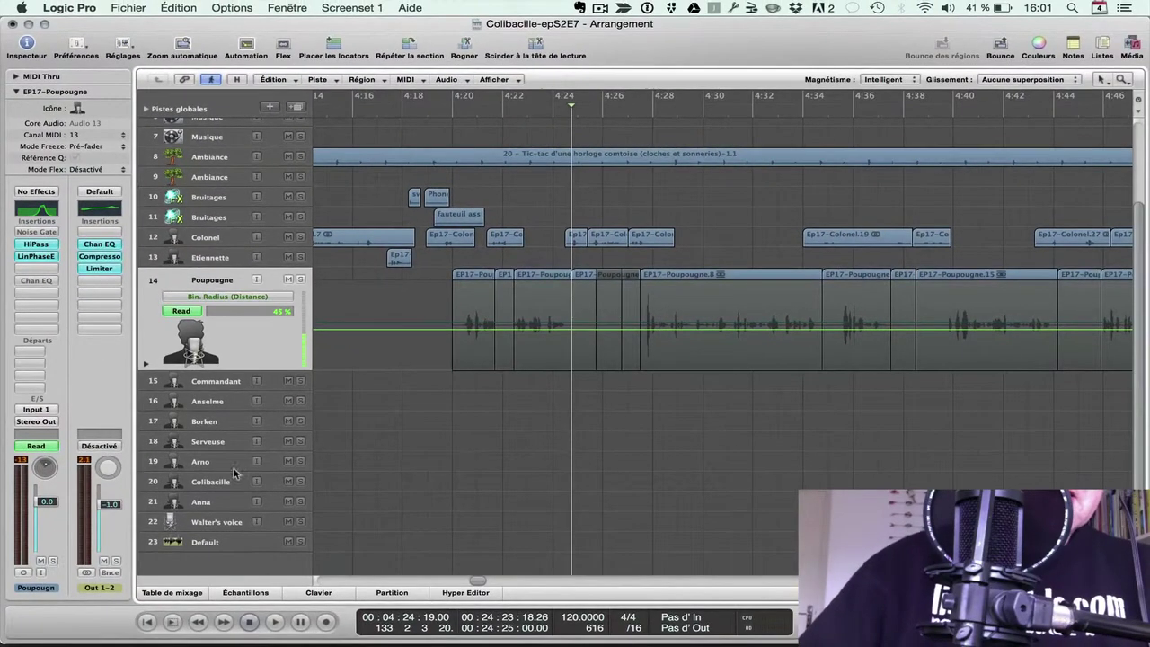
Select the Arno track and set the playhead just before its first dialogue regions near 13:04.
click(199, 462)
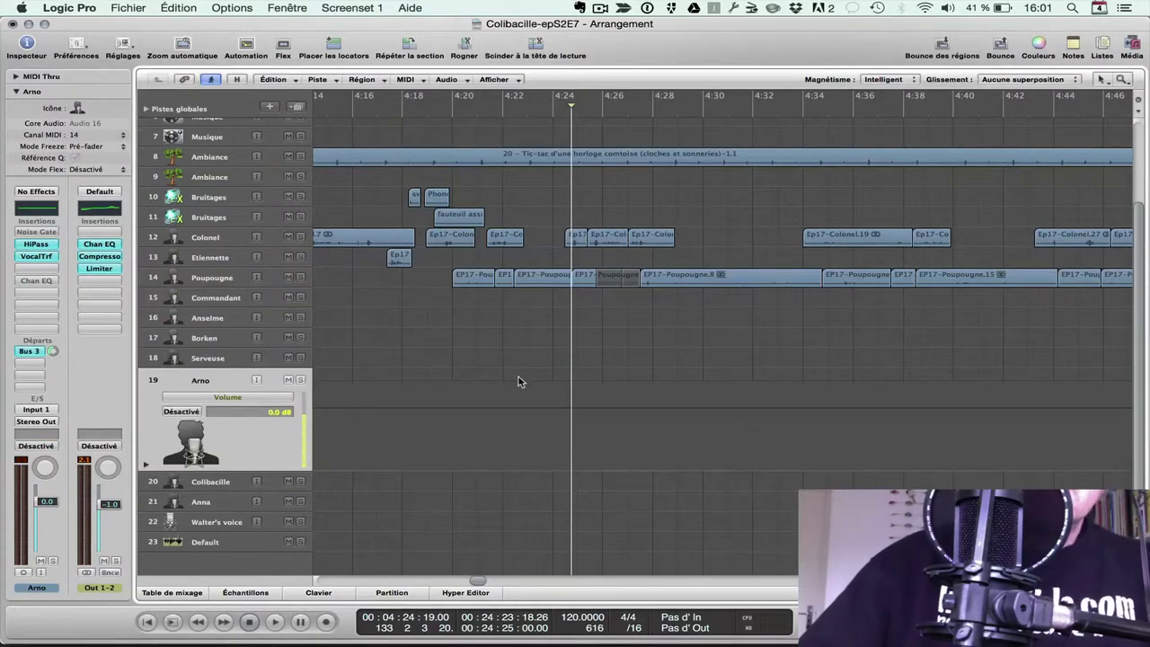
scroll(805, 401, right, 15)
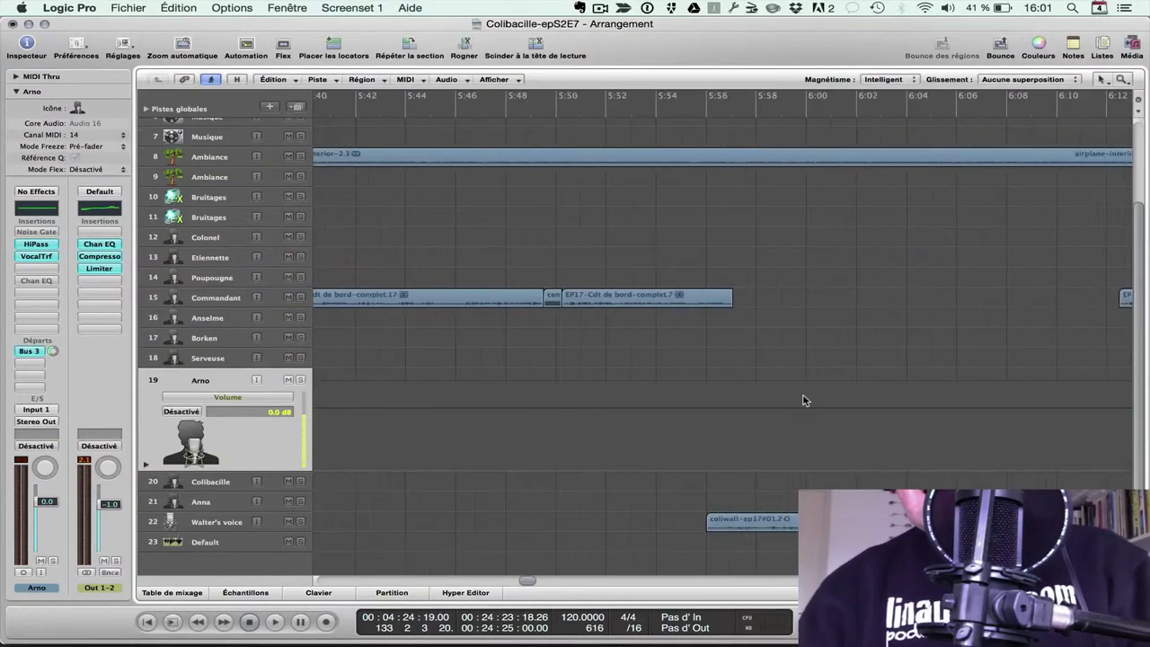
scroll(805, 401, right, 15)
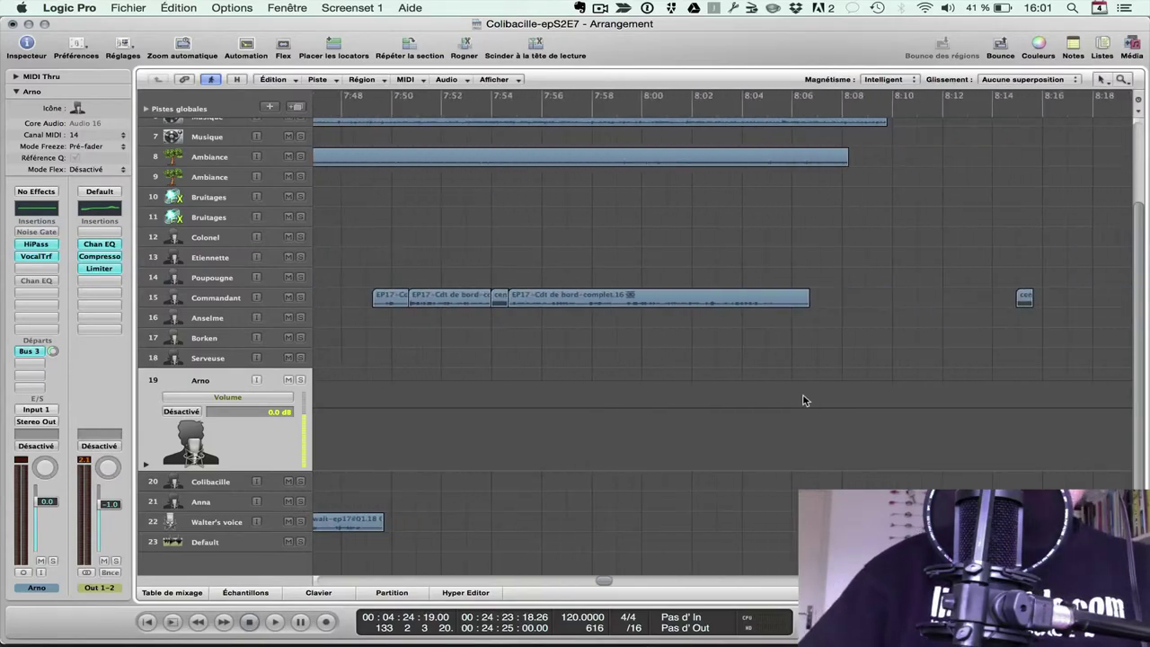
scroll(805, 401, right, 15)
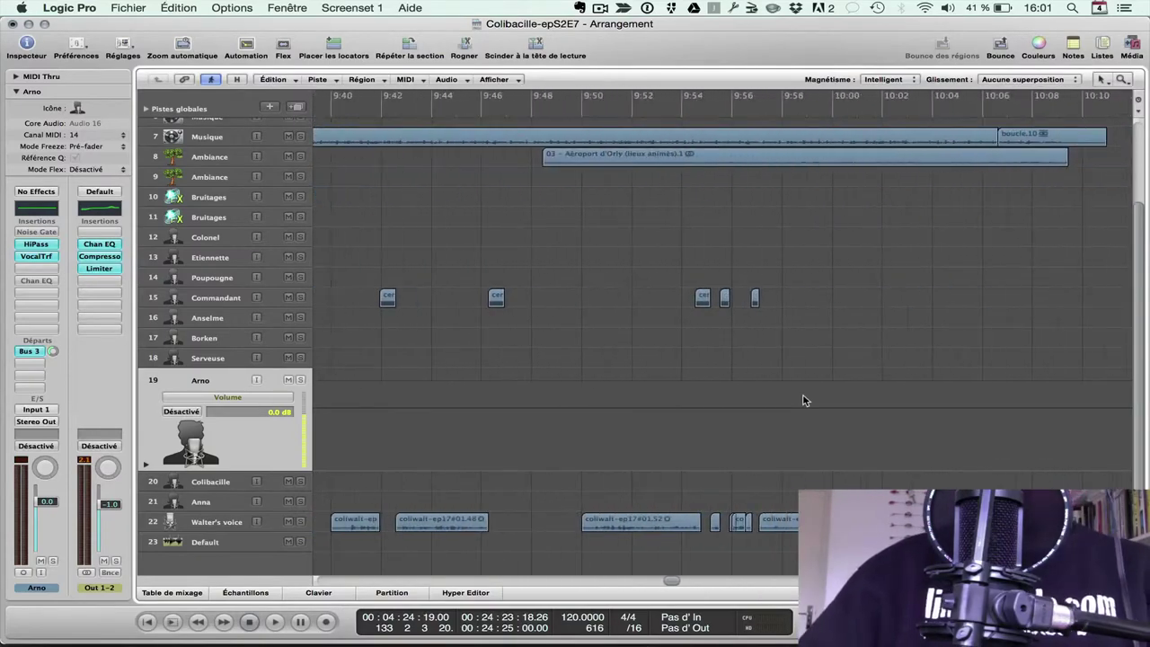
scroll(804, 401, right, 15)
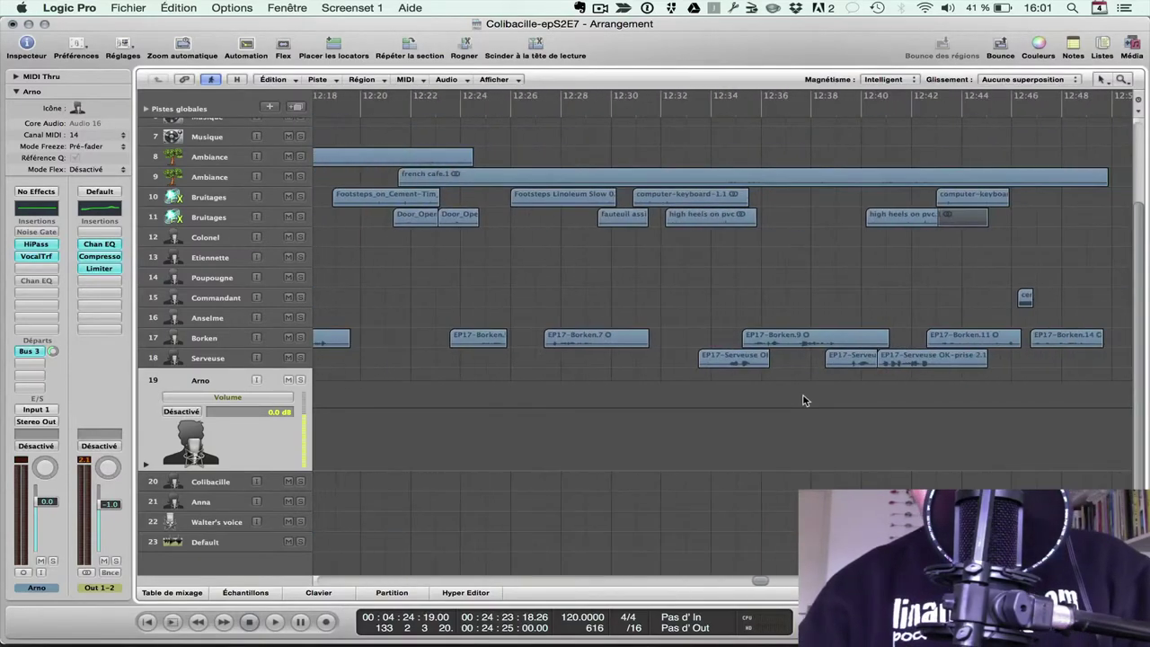
scroll(805, 401, right, 8)
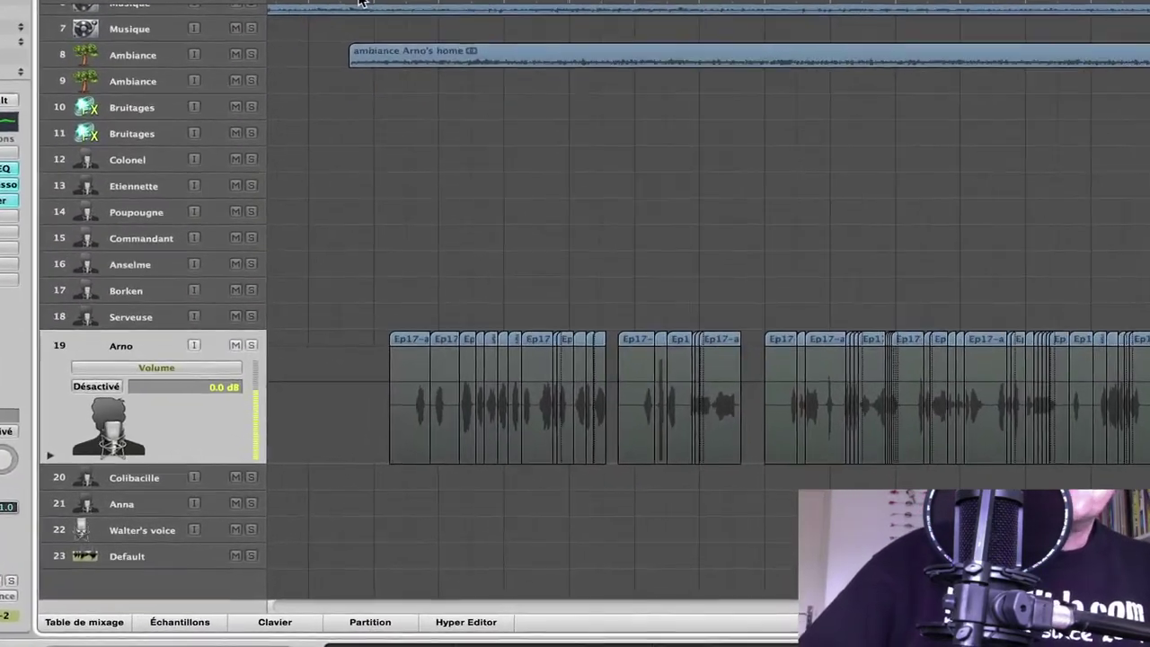
click(360, 2)
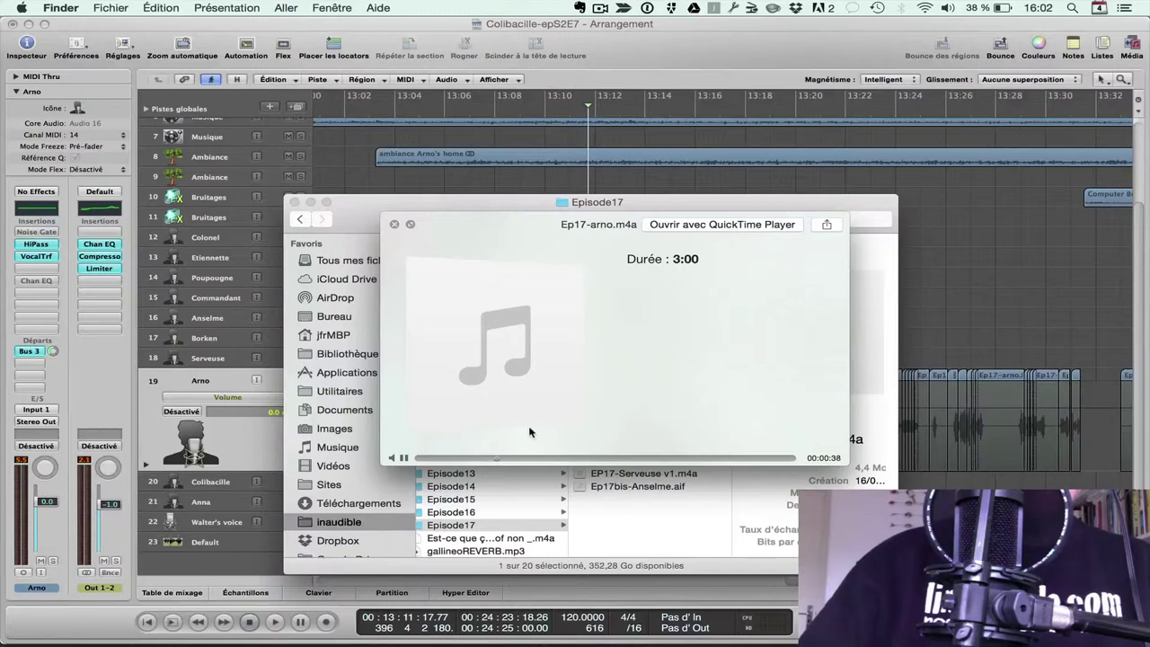
Close the preview of Ep17-arno.m4a, return to Logic Pro and move the playhead to about 13:11.
key(space)
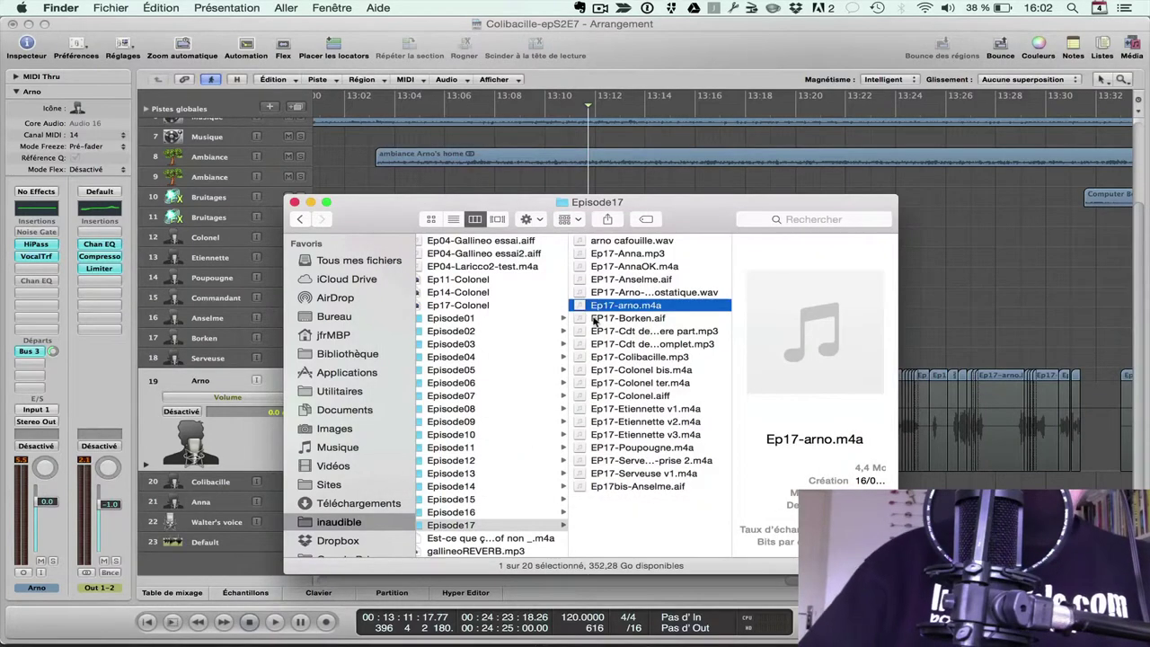
click(675, 52)
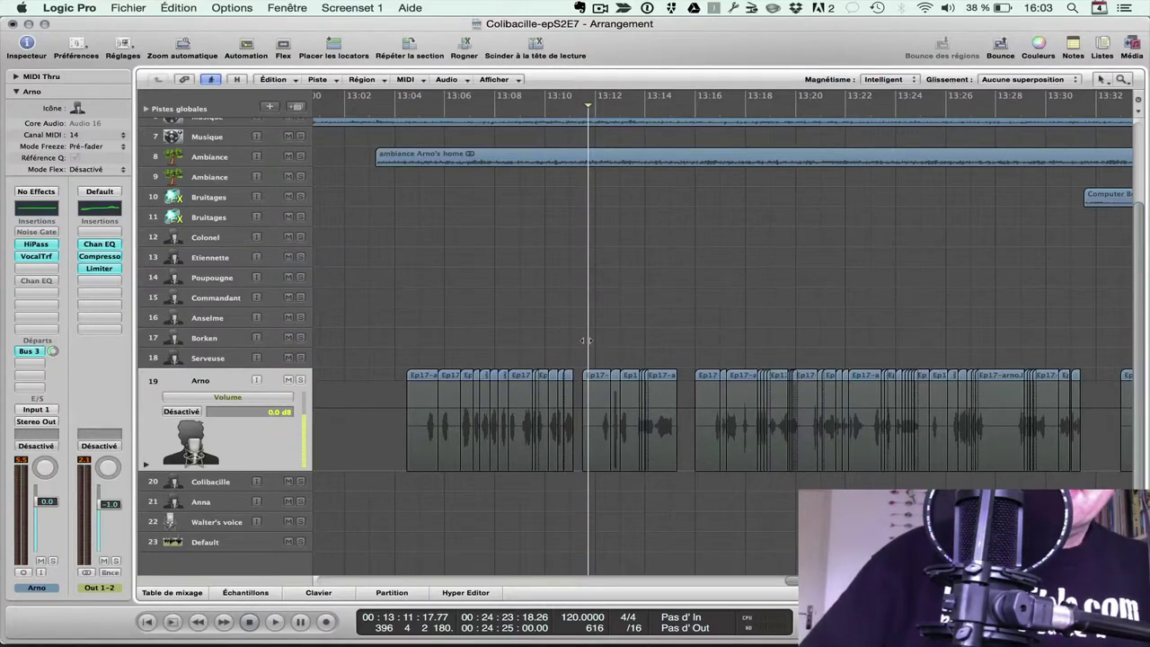
drag(586, 340, 576, 344)
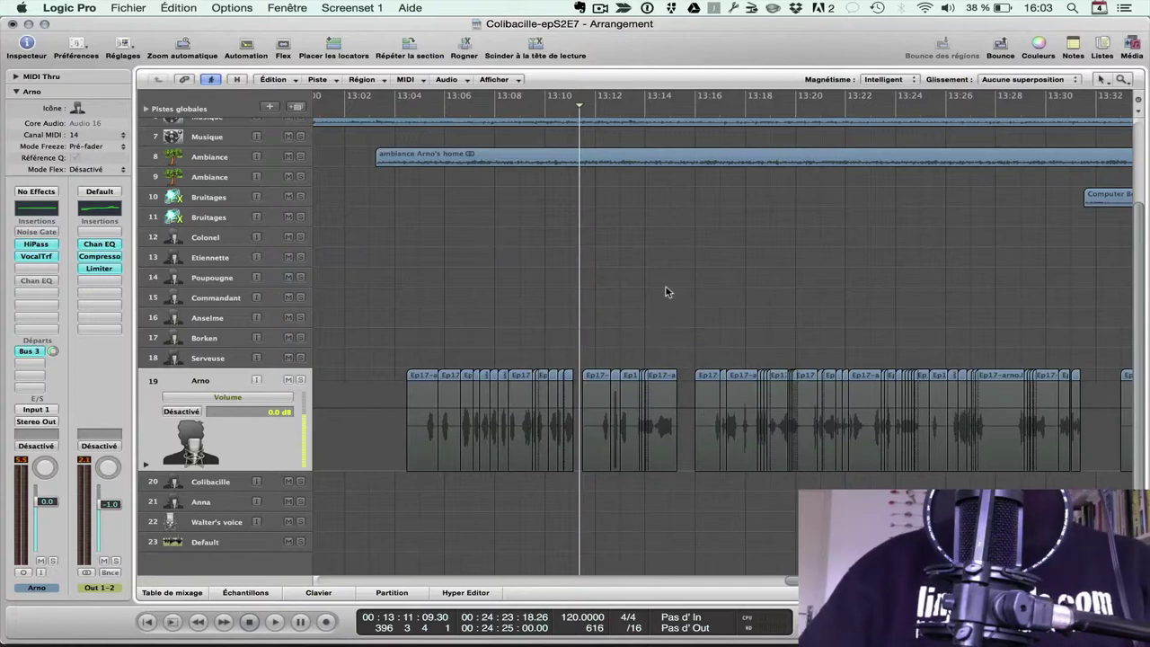
View the Vocal Transformer settings on the Arno track and close the plug-in window.
scroll(666, 291, right, 5)
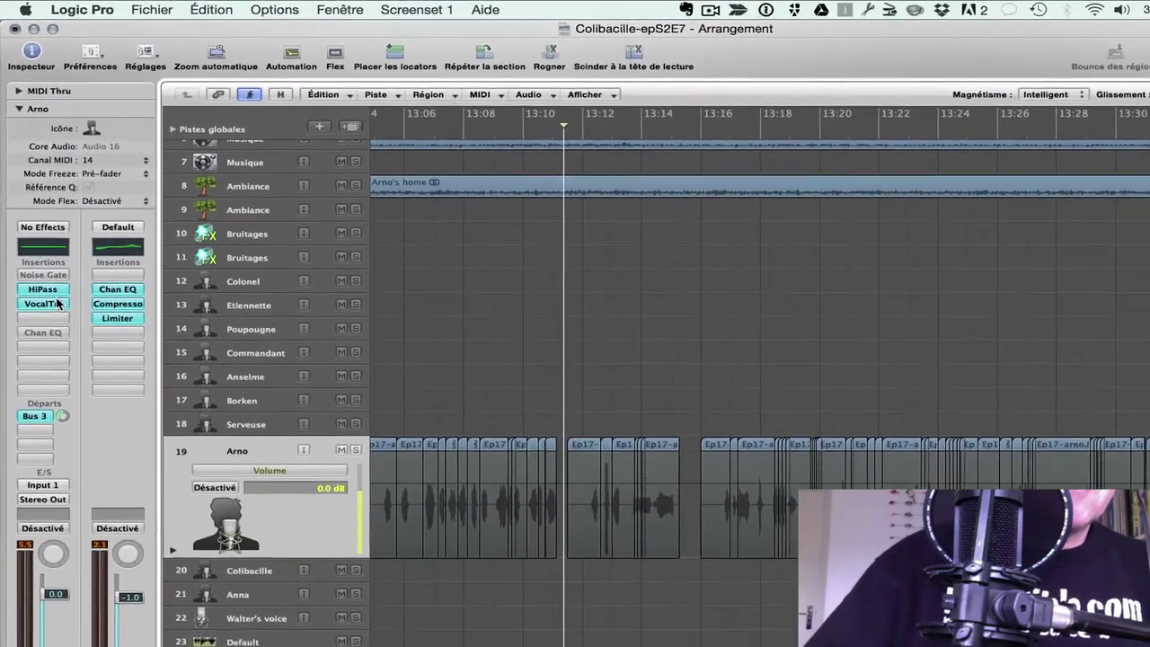
click(49, 281)
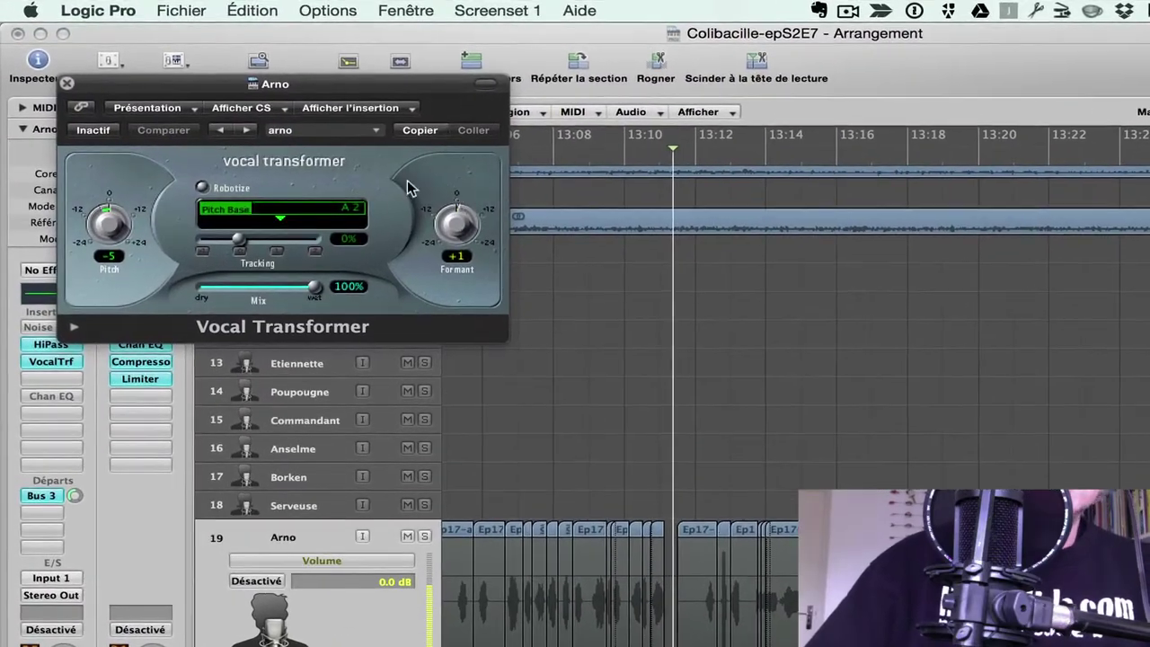
click(67, 84)
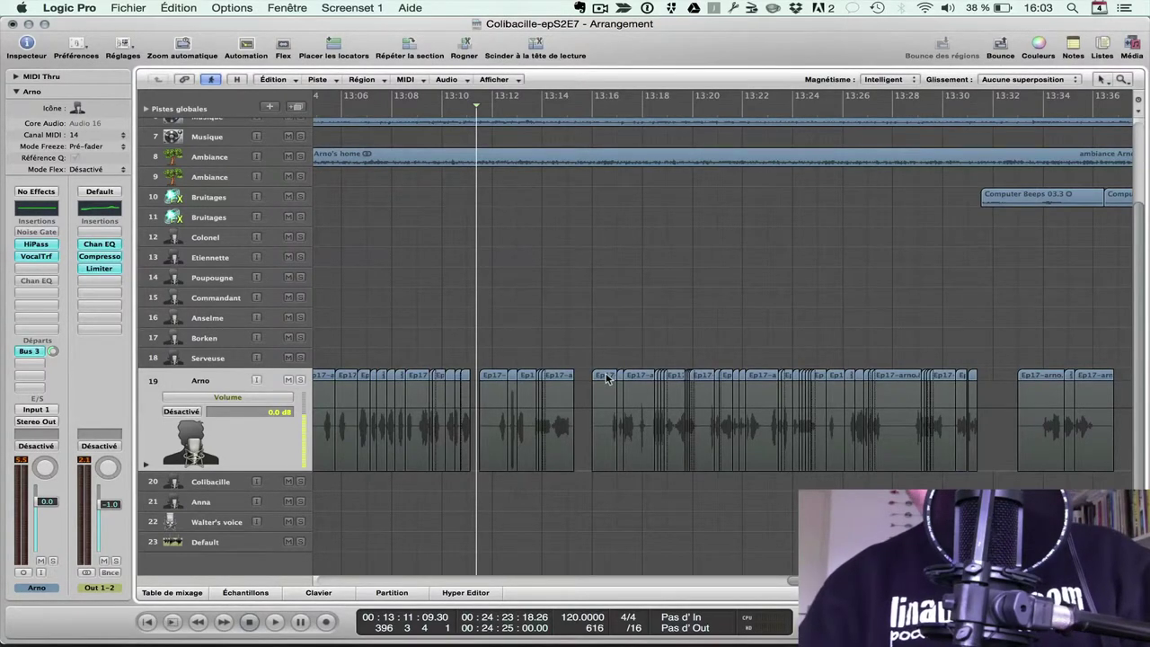
Play Arno's dialogue from about 13:16 and solo the track.
scroll(606, 378, right, 1)
scroll(607, 378, right, 3)
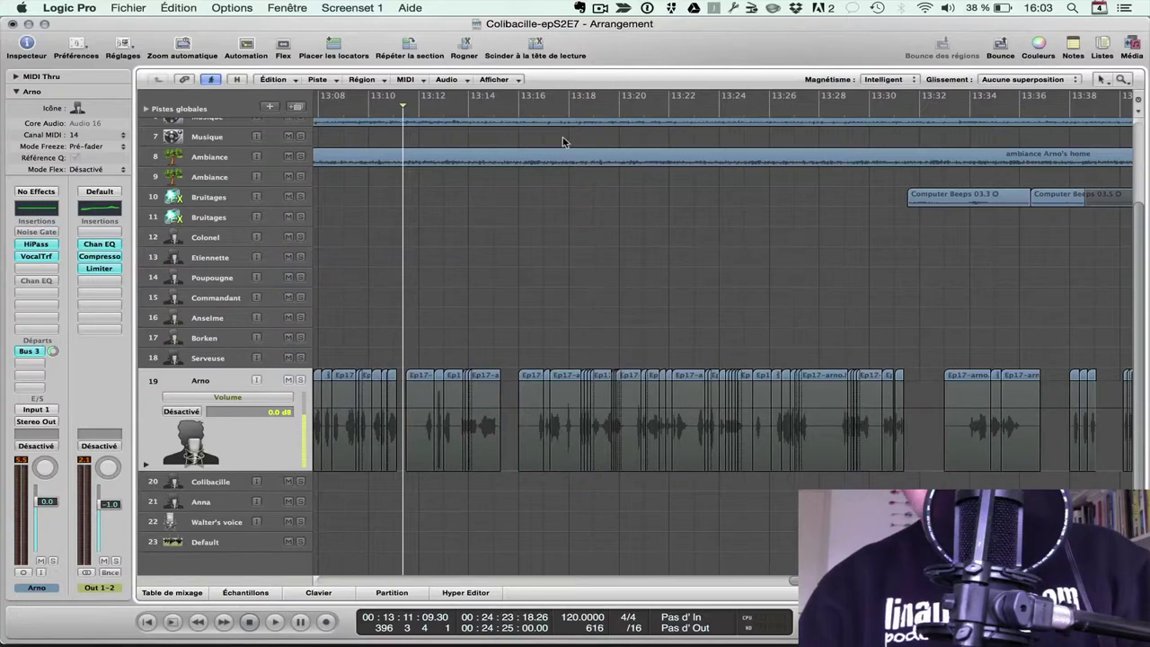
click(543, 109)
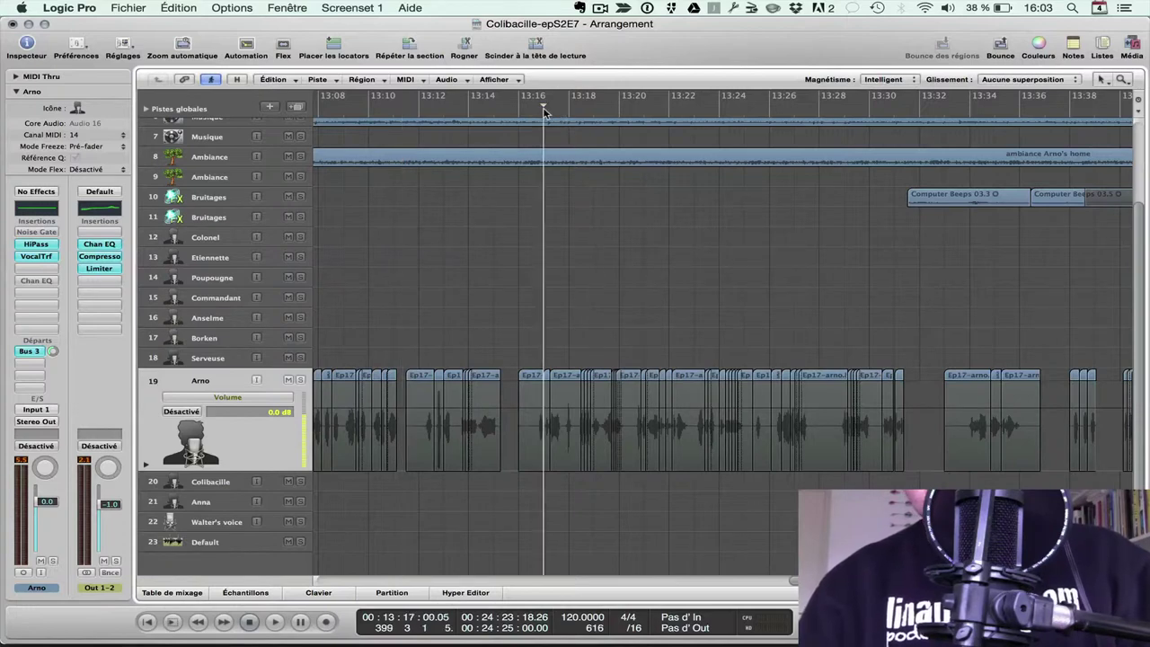
click(526, 108)
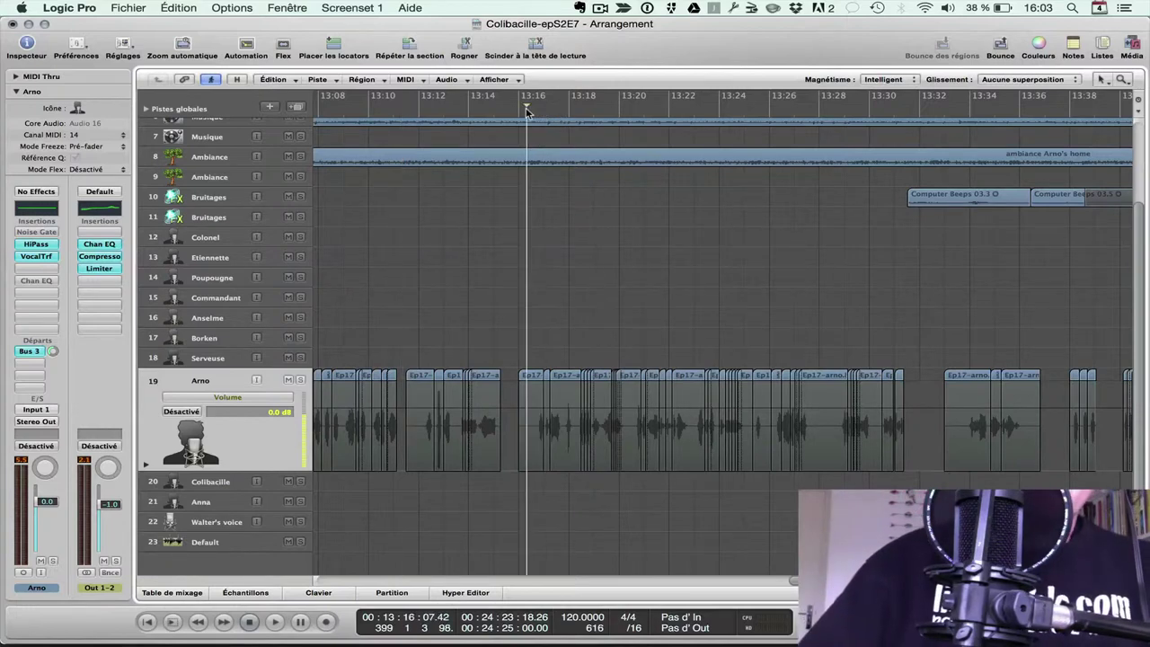
key(space)
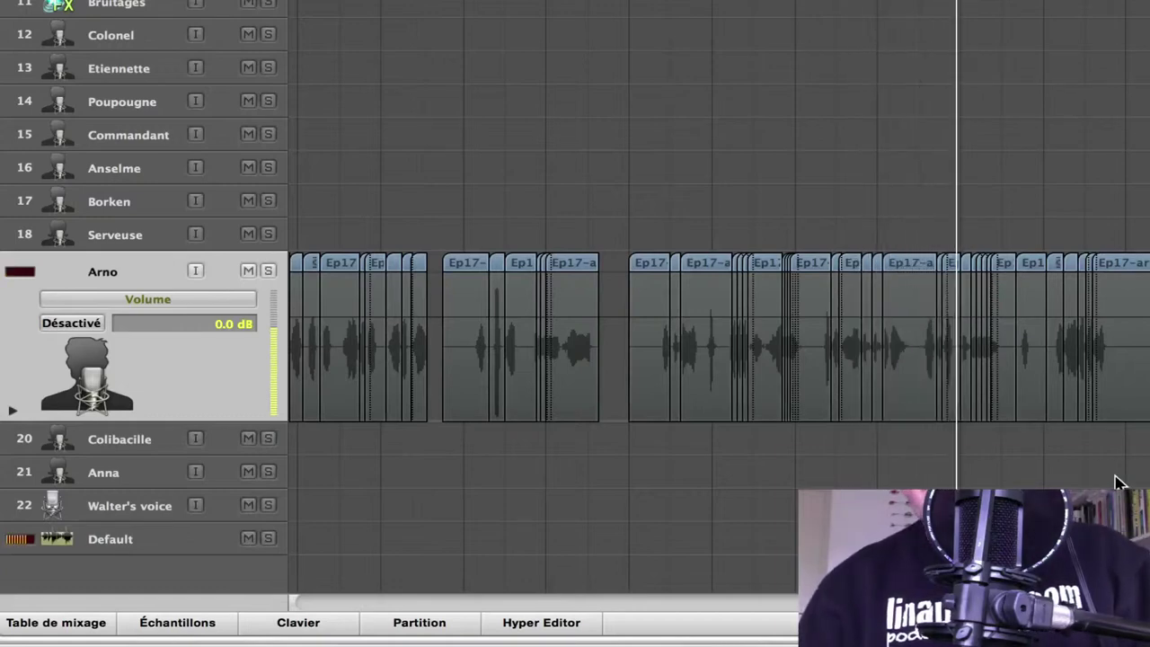
click(267, 270)
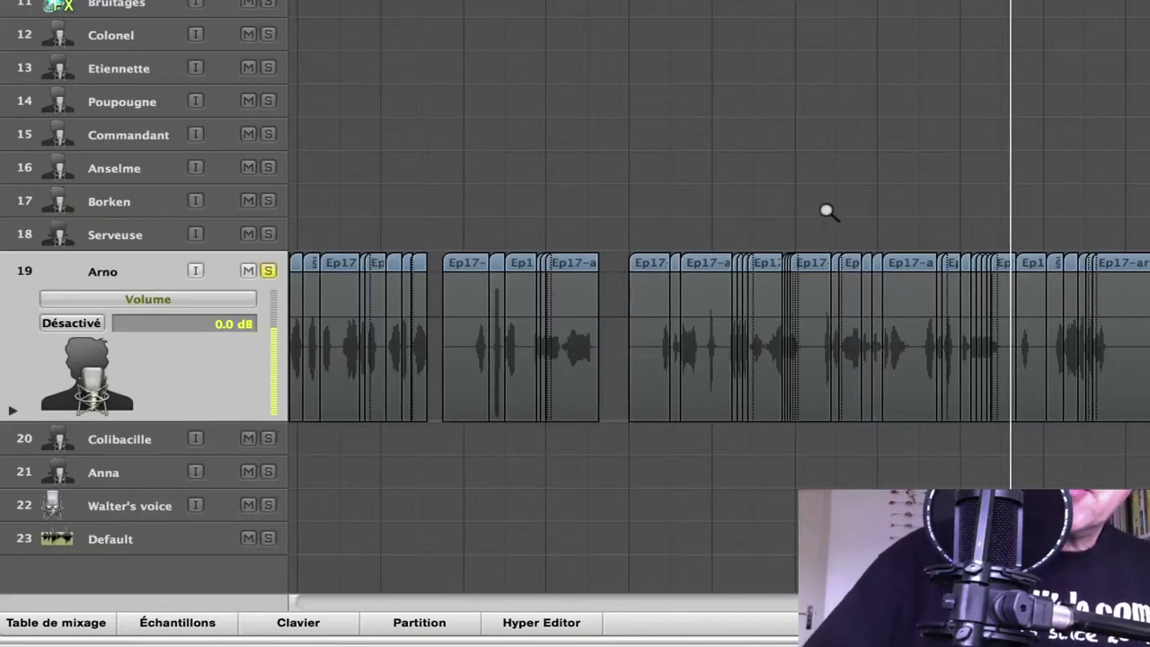
Examine and play Arno's closely cut voice regions around Ep17-arno.62 and beyond, and unsolo the track.
drag(830, 207, 1105, 472)
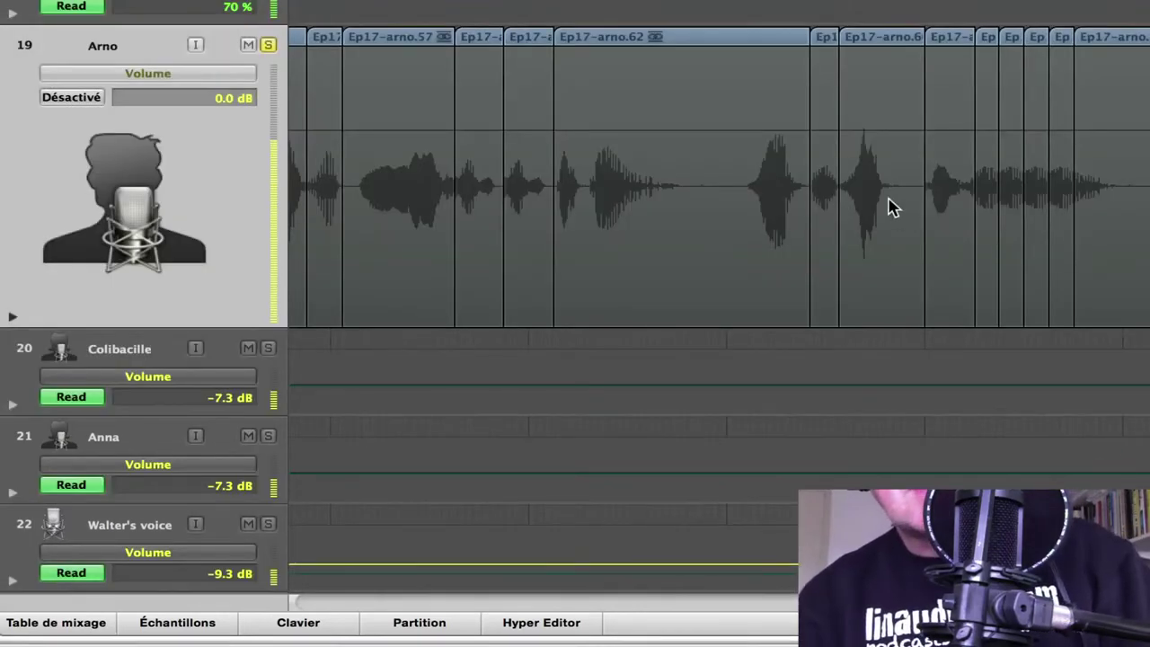
key(space)
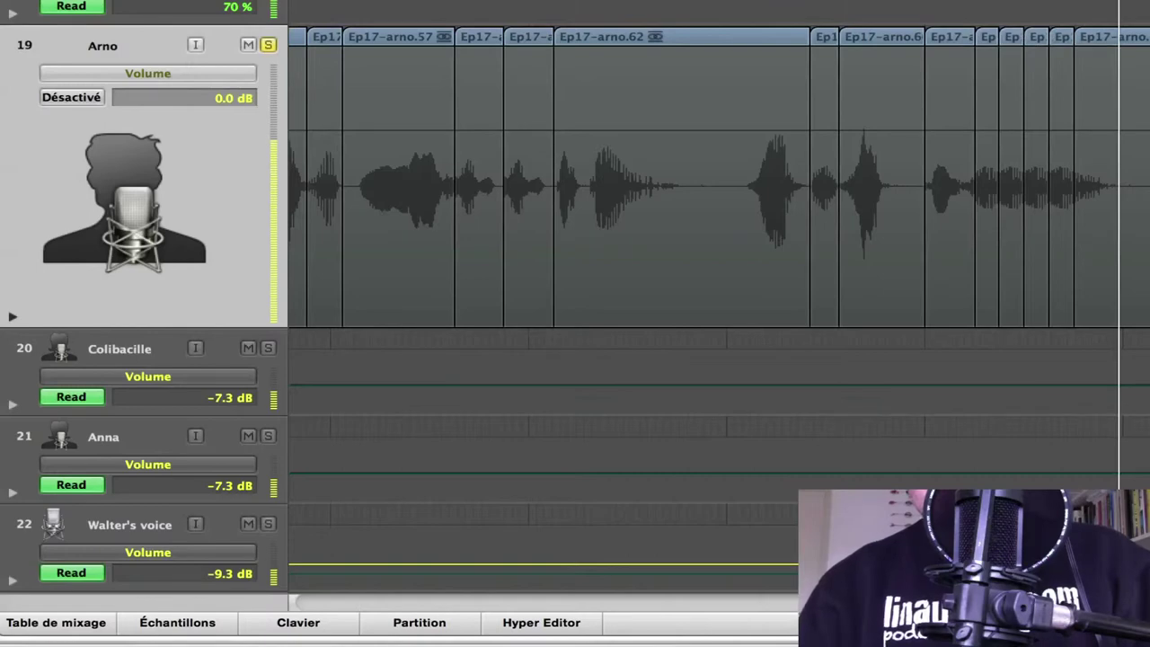
key(comma)
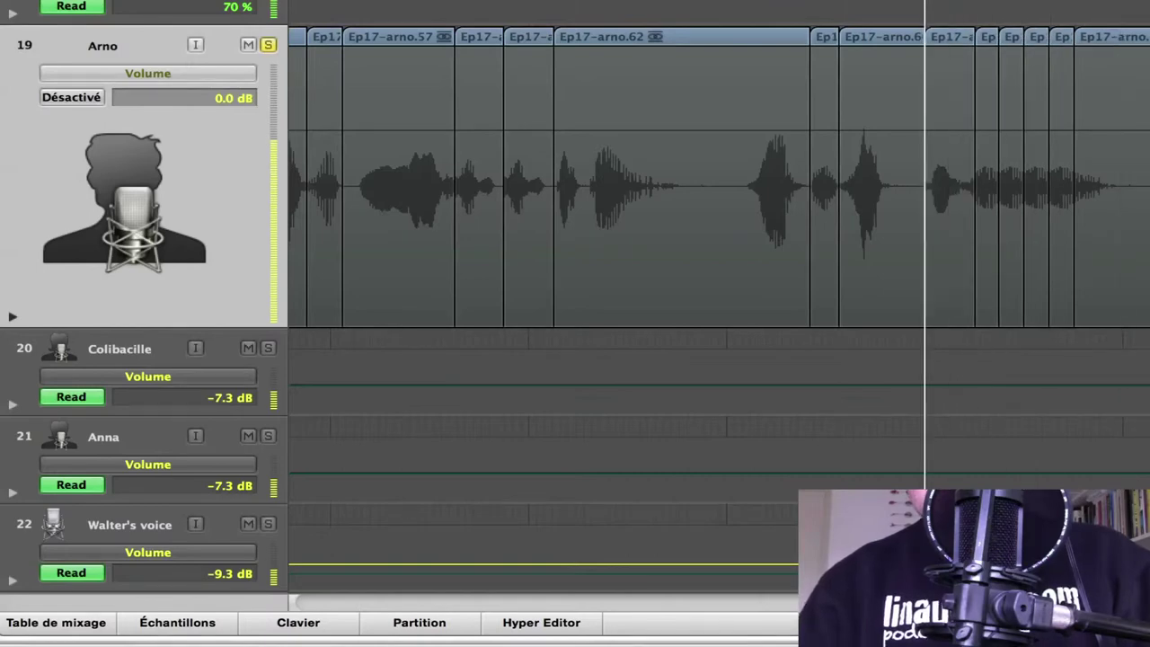
key(space)
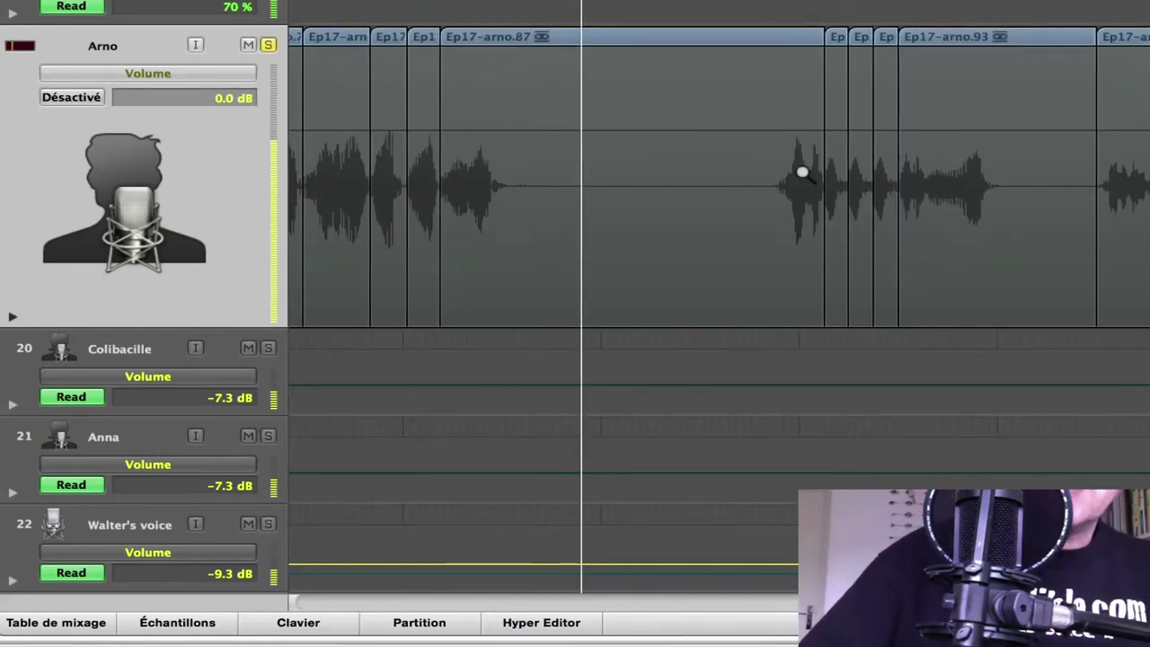
ctrl+alt+click(727, 170)
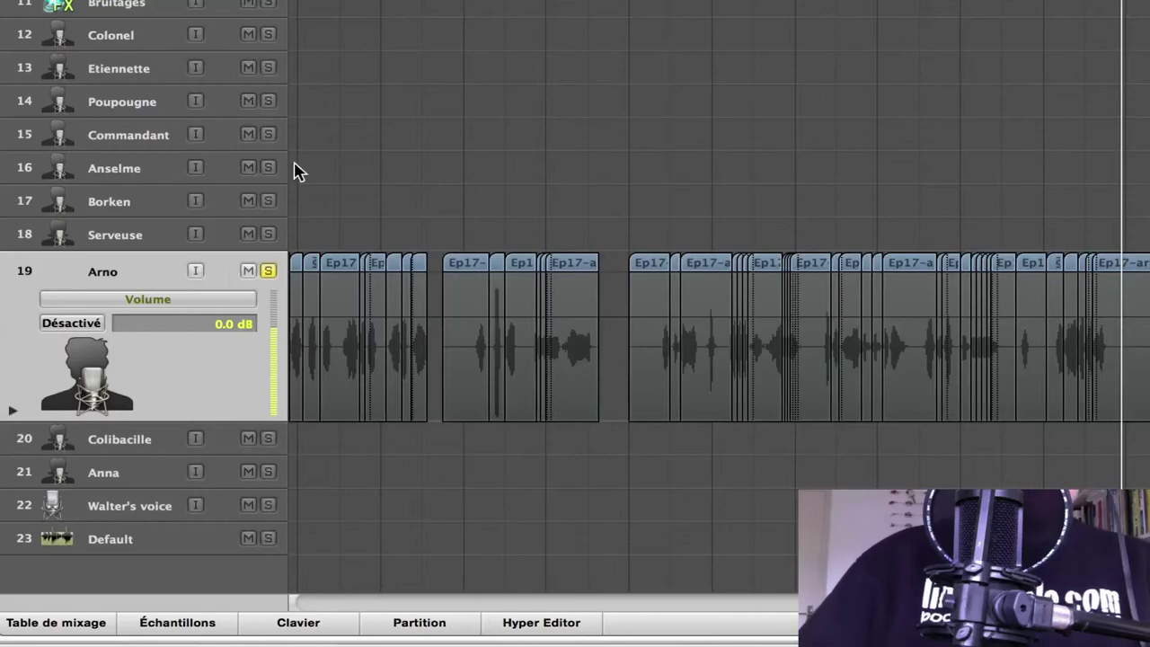
click(268, 271)
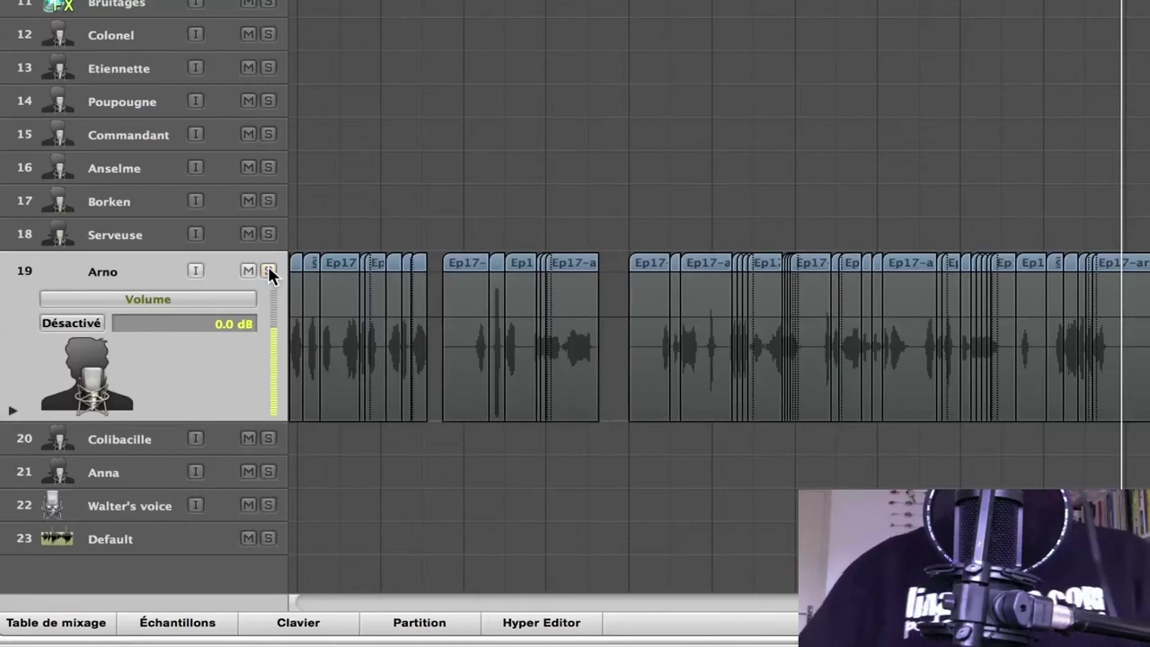